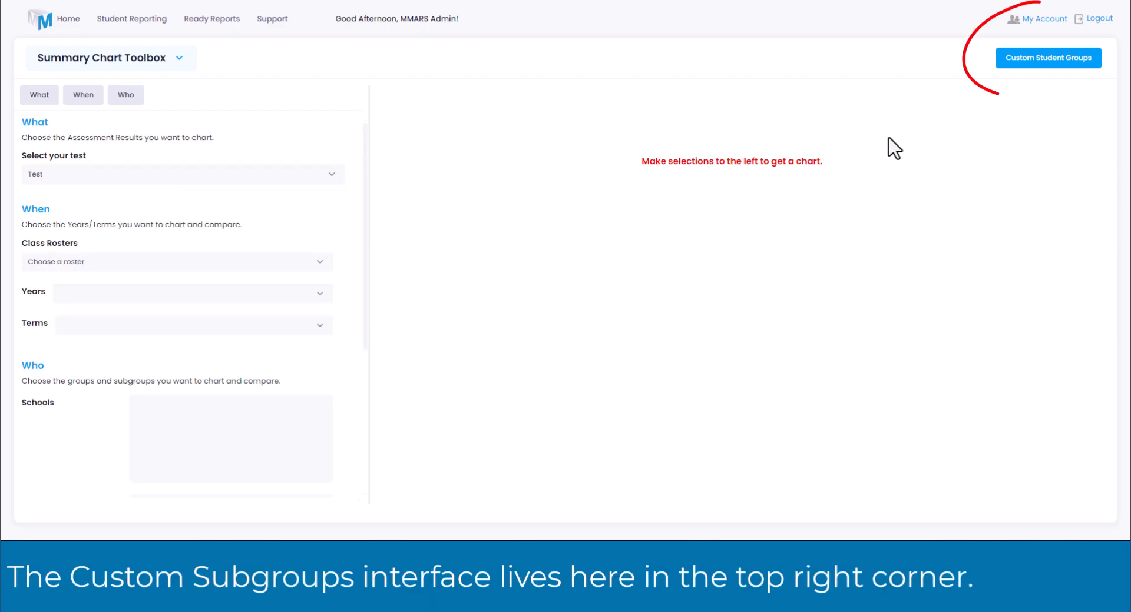
# - Start a new private custom student group titled "MMARS Demo Subgroup"
pyautogui.click(1026, 77)
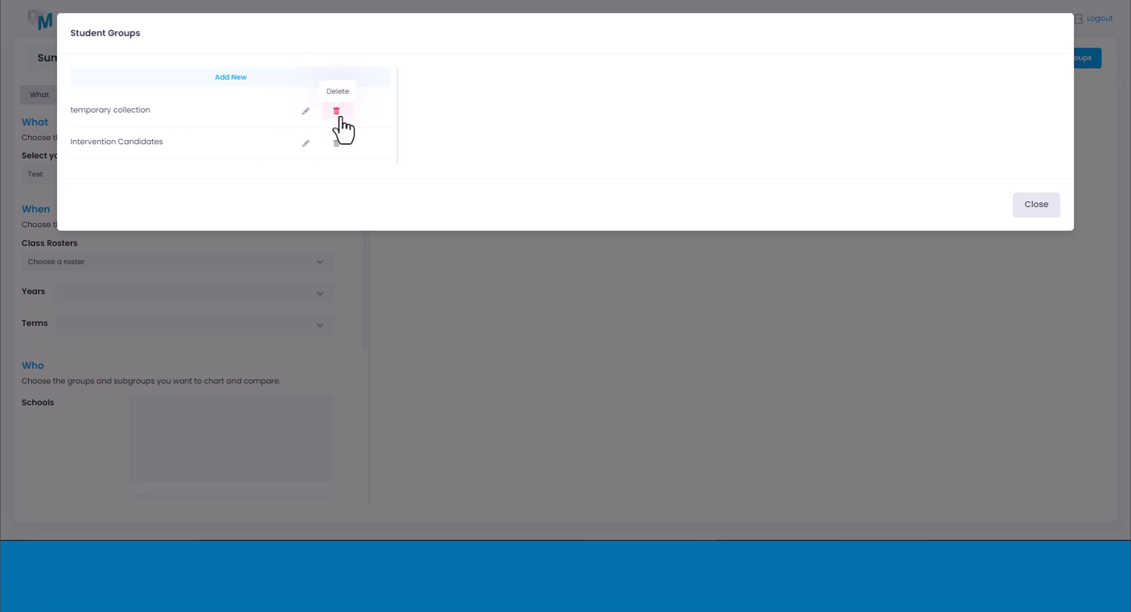
pyautogui.click(252, 98)
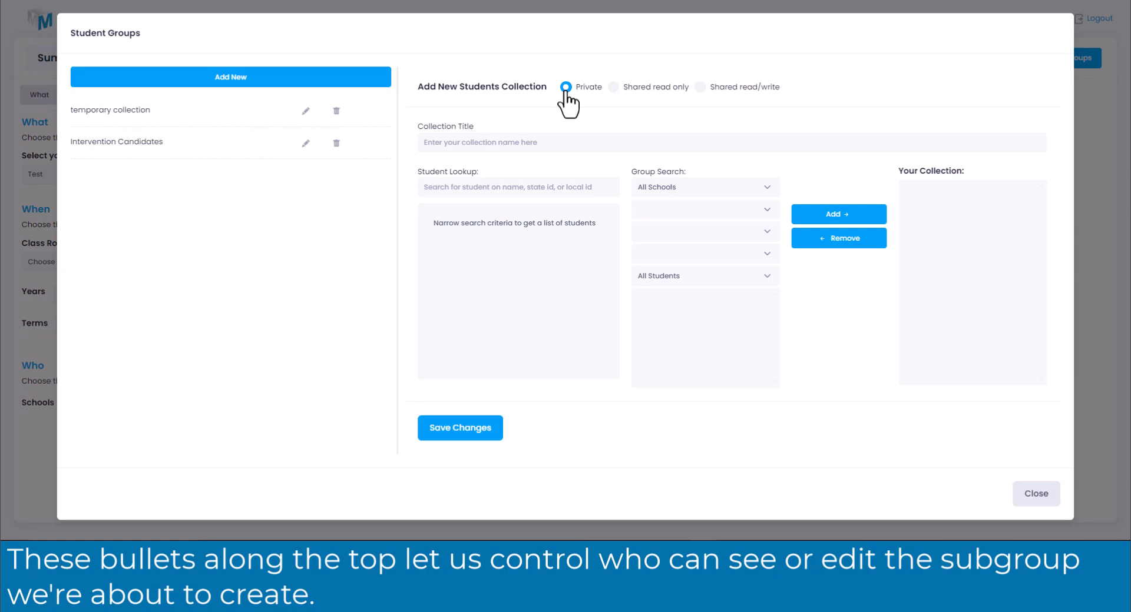
pyautogui.moveTo(580, 92)
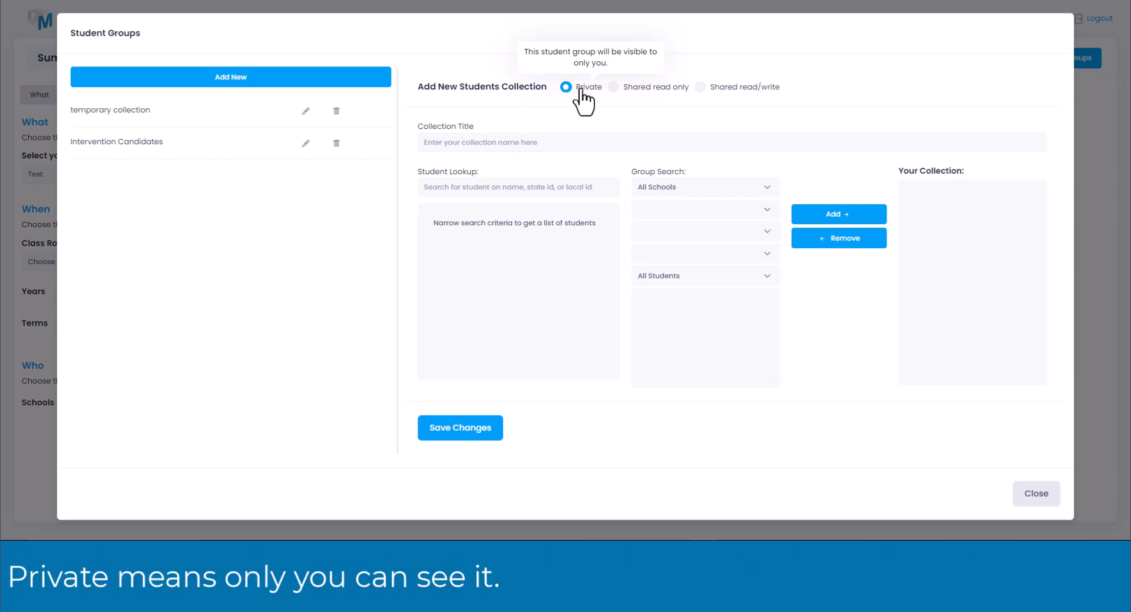
pyautogui.moveTo(648, 89)
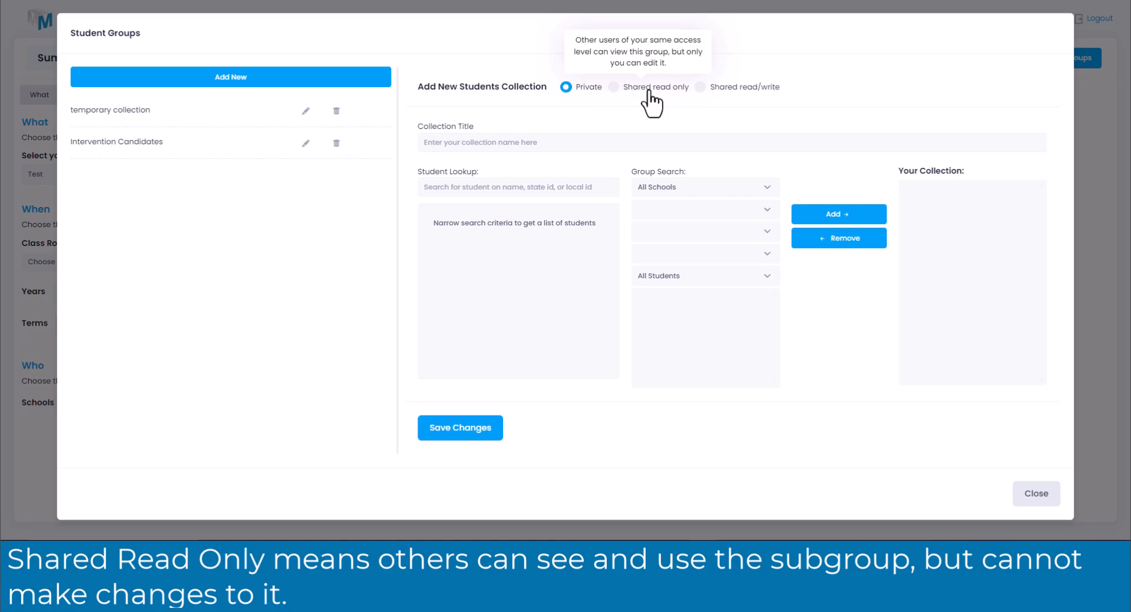
pyautogui.moveTo(749, 103)
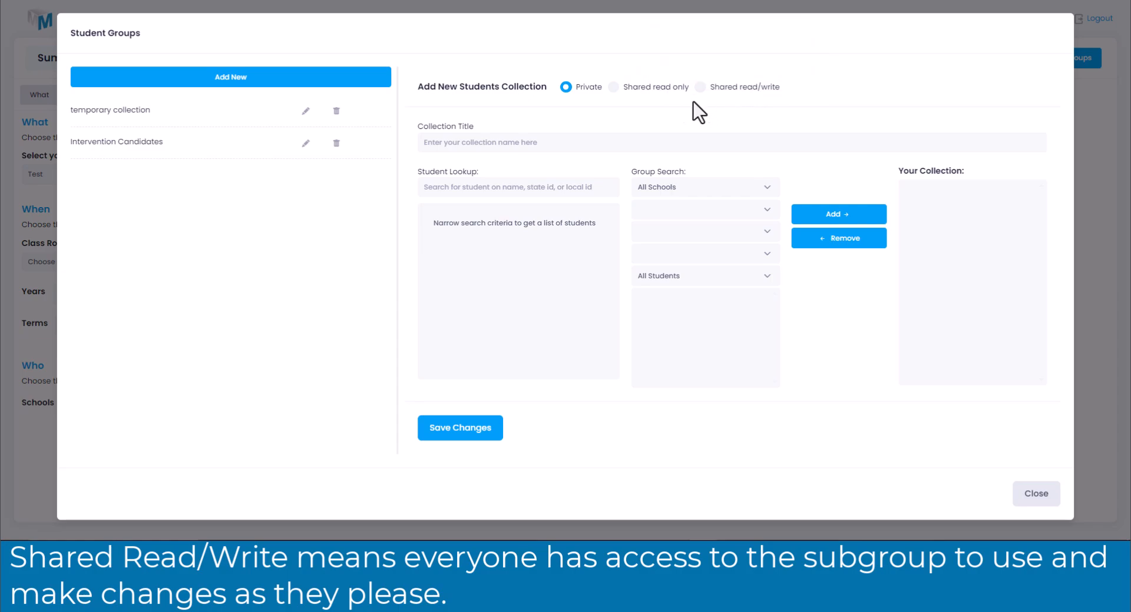
pyautogui.click(504, 144)
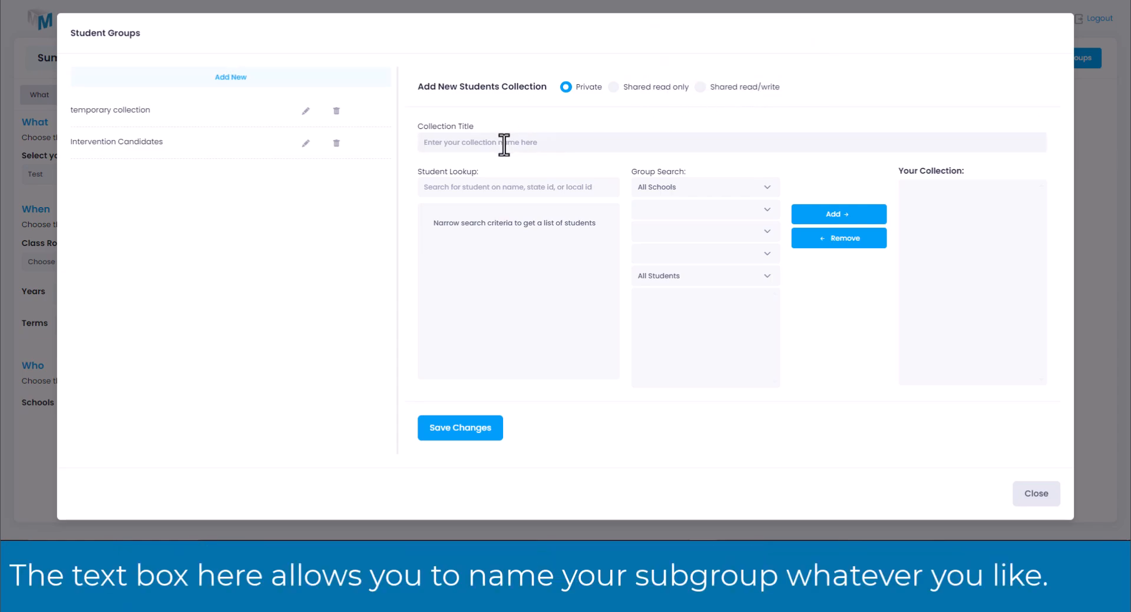
pyautogui.write('MMARS Demo Subgroup')
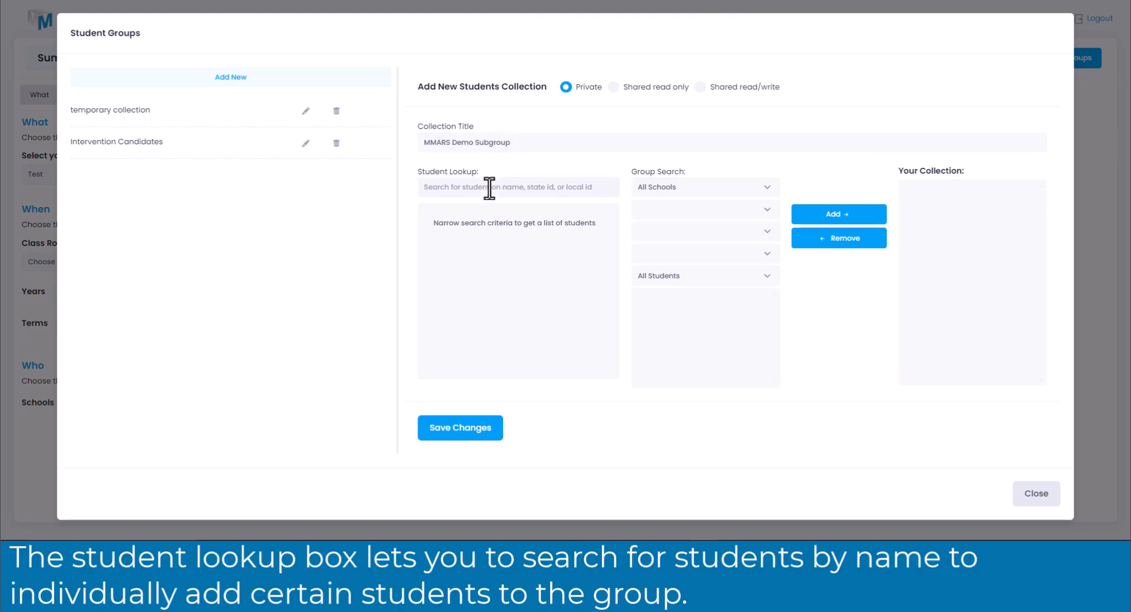
# - Look up students by first name, add two of the matches to the collection and clear the lookup
pyautogui.write('Matthew')
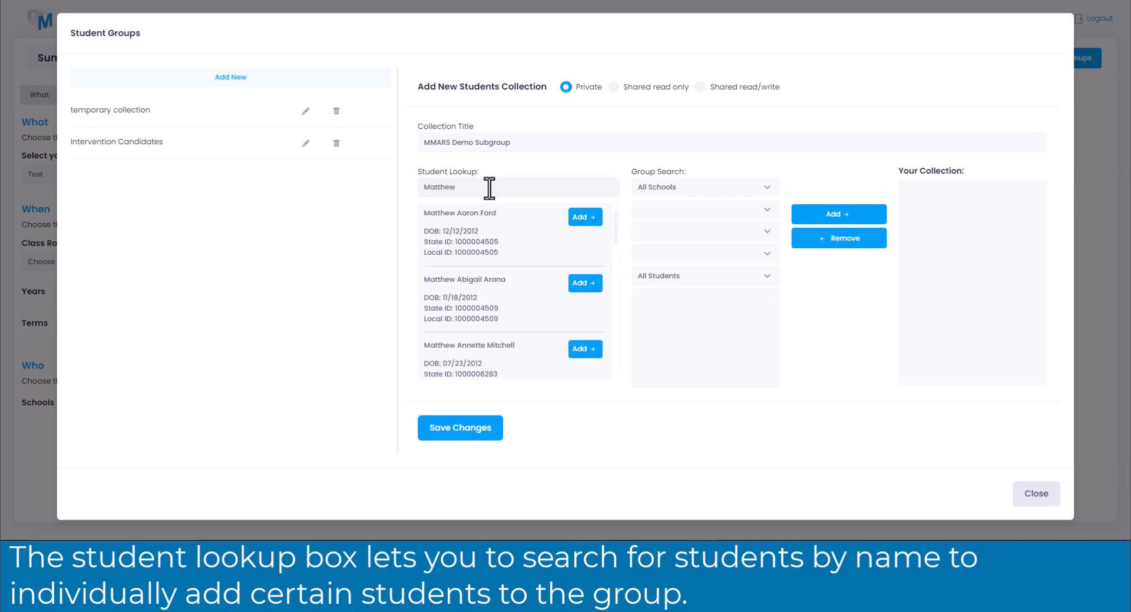
pyautogui.click(582, 217)
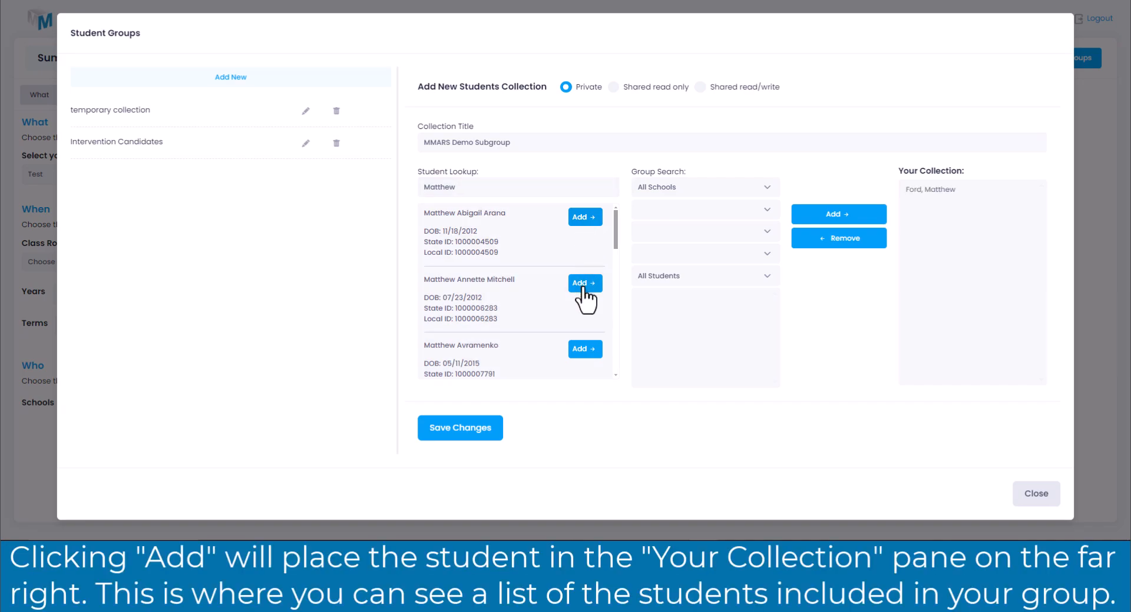
pyautogui.click(581, 284)
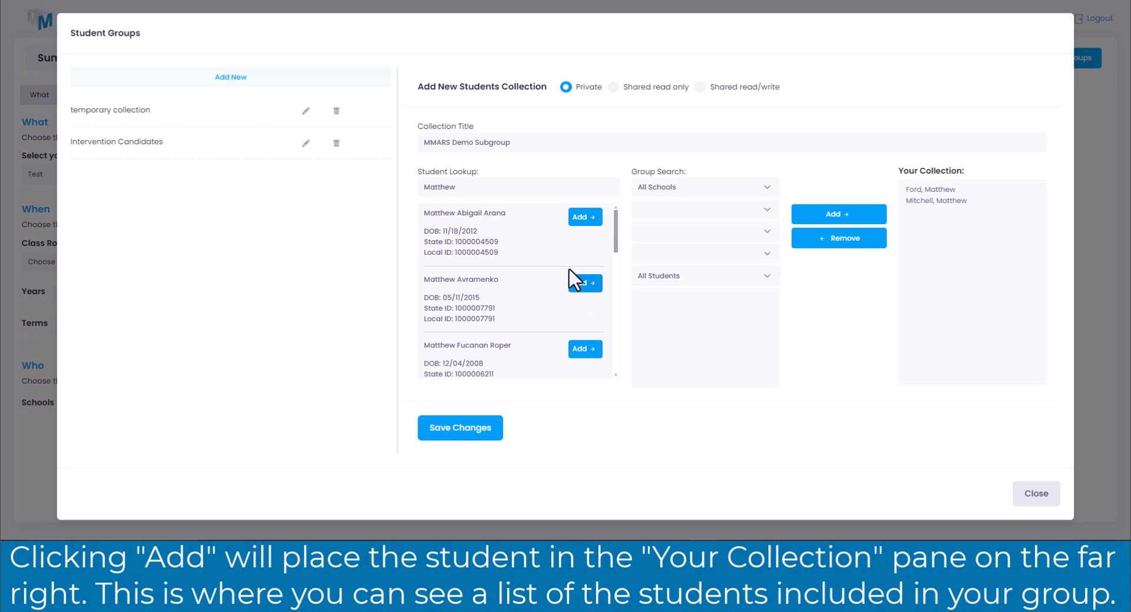
pyautogui.click(557, 187)
pyautogui.press('BackSpace')
pyautogui.press('BackSpace')
pyautogui.press('BackSpace')
pyautogui.press('BackSpace')
pyautogui.press('BackSpace')
pyautogui.press('BackSpace')
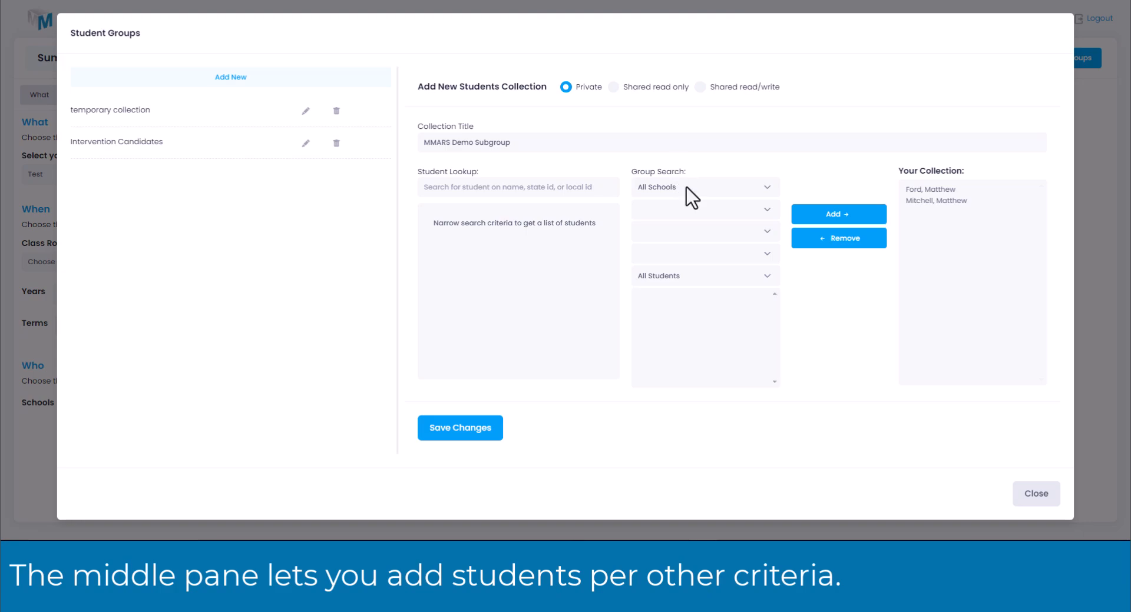
# - Filter the group search to Madison Middle, the third listed teacher and Grade 5, keeping All Periods
pyautogui.click(685, 186)
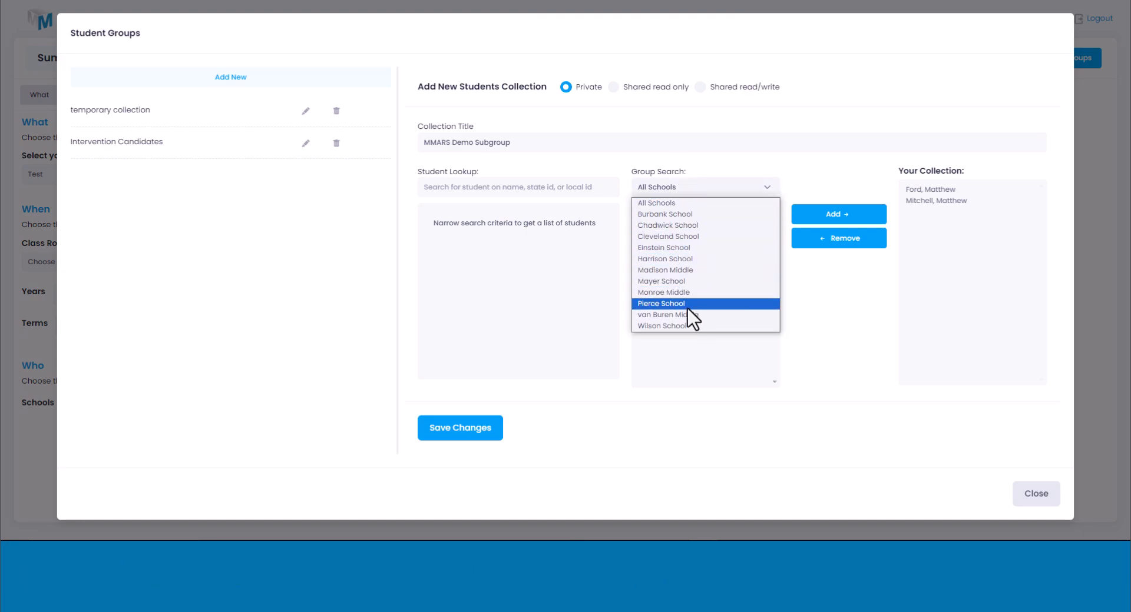
pyautogui.click(682, 272)
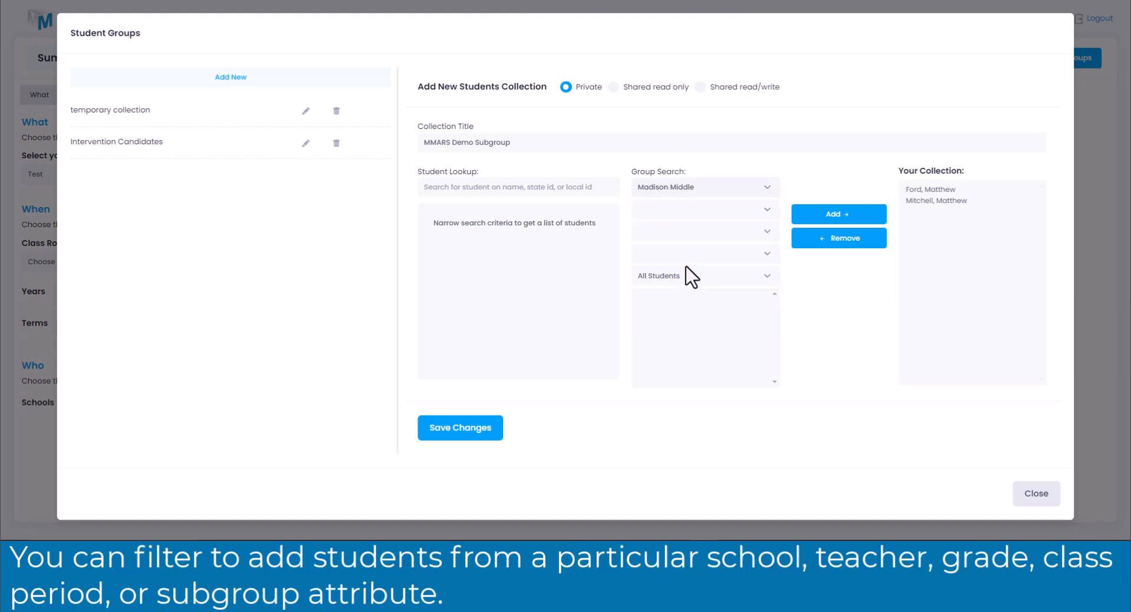
pyautogui.click(730, 211)
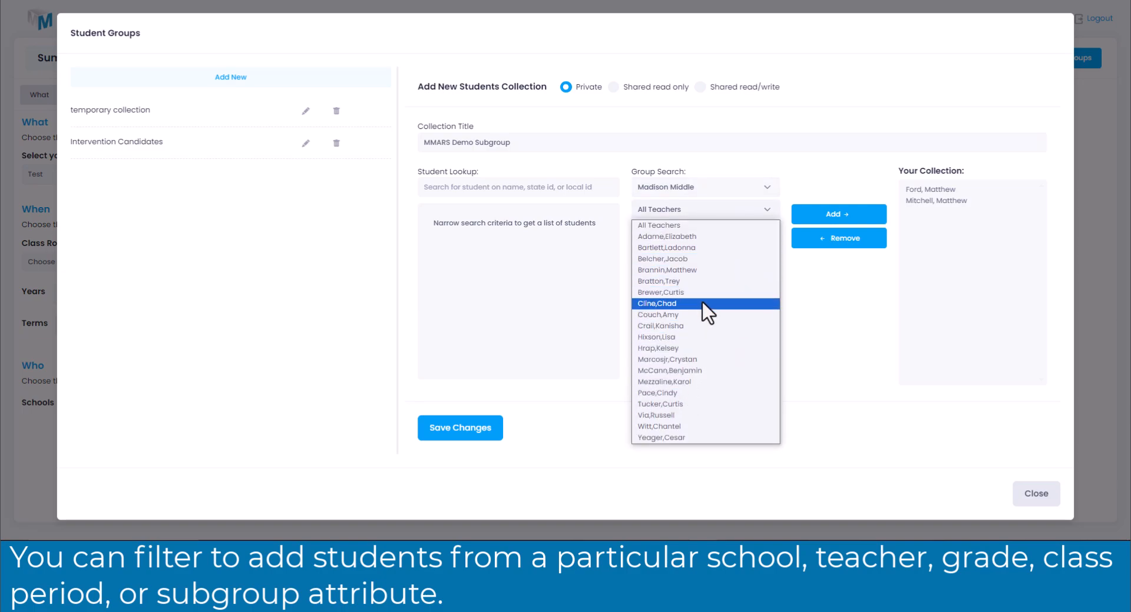
pyautogui.click(709, 262)
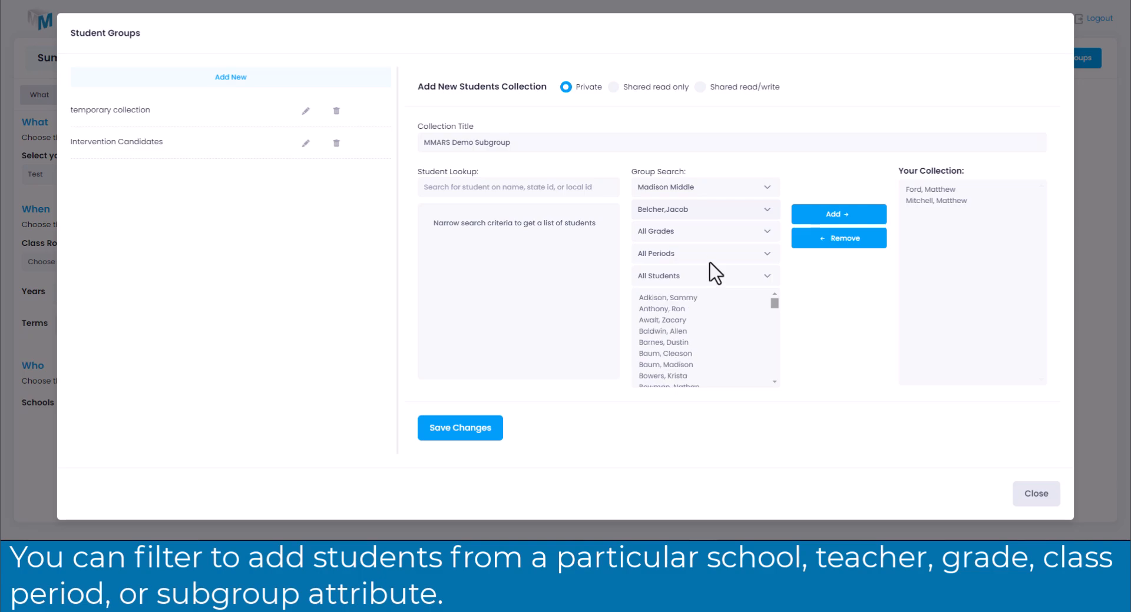
pyautogui.click(713, 233)
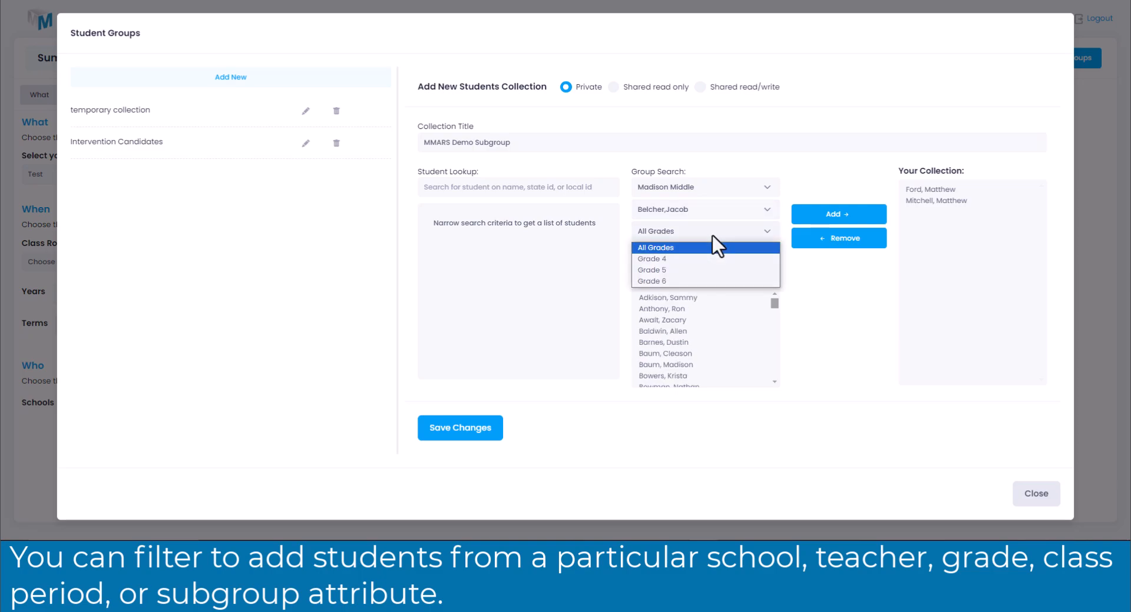
pyautogui.click(710, 269)
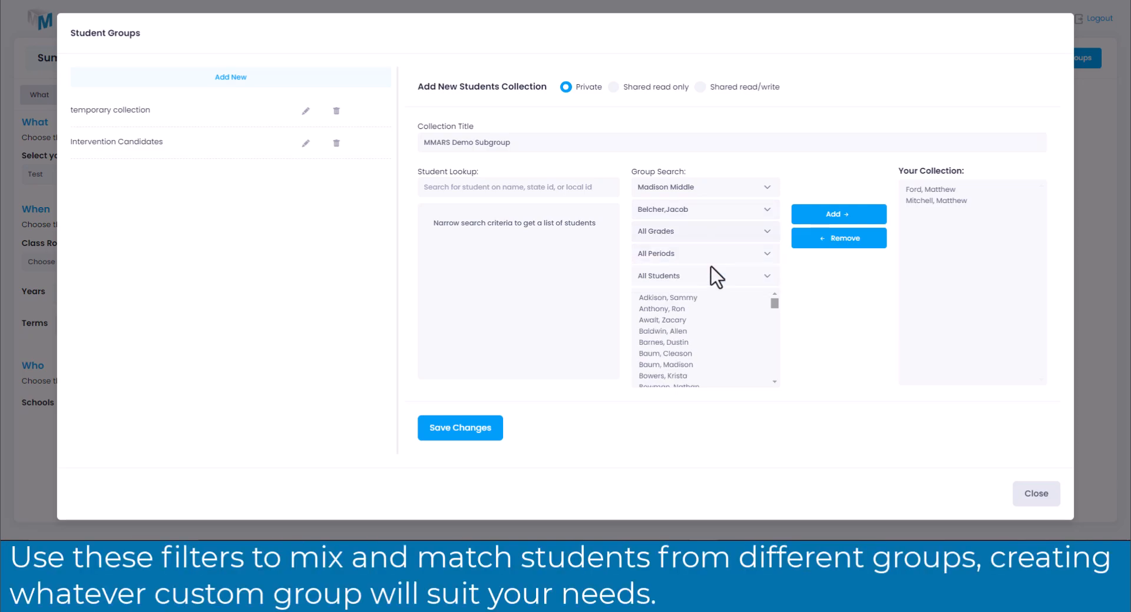
pyautogui.click(724, 254)
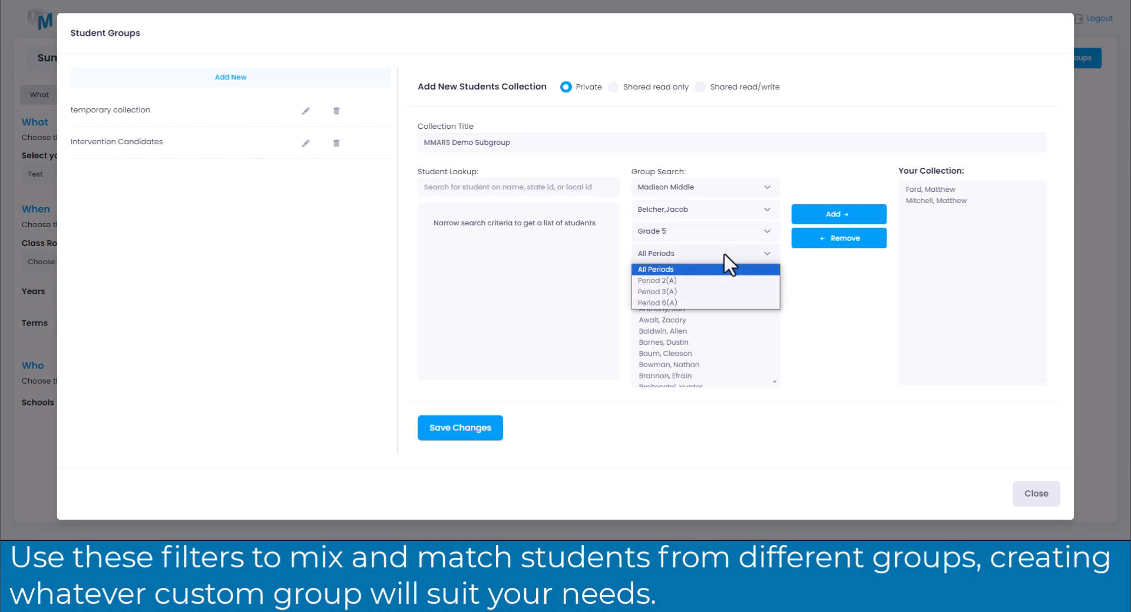
pyautogui.click(713, 273)
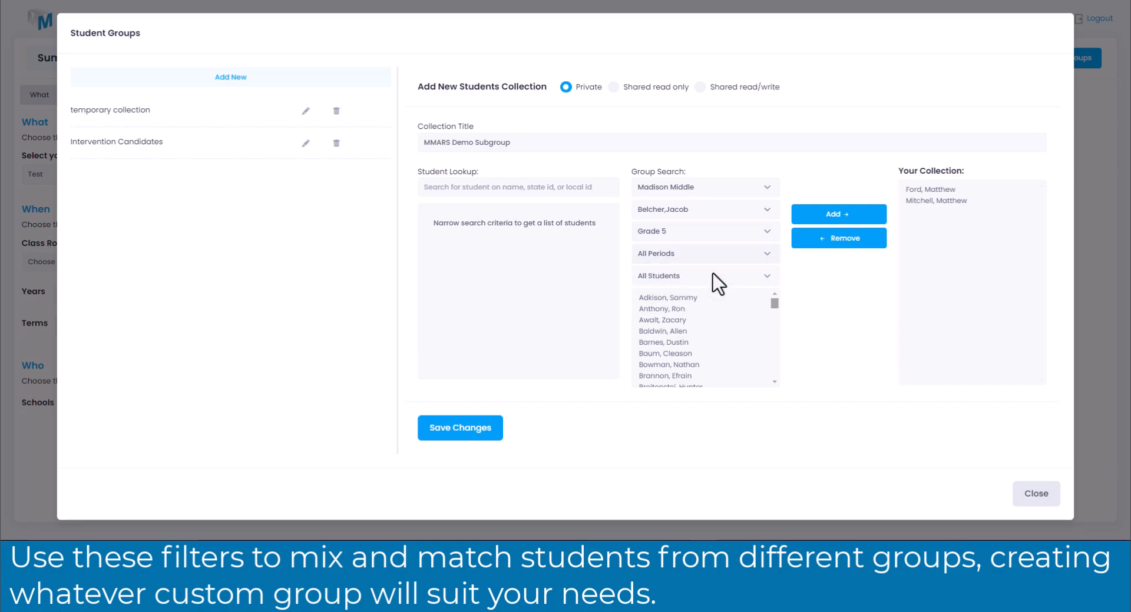
# - Keep the subgroup filter at All Students and add a block of consecutive students from the filtered list to the collection
pyautogui.click(717, 277)
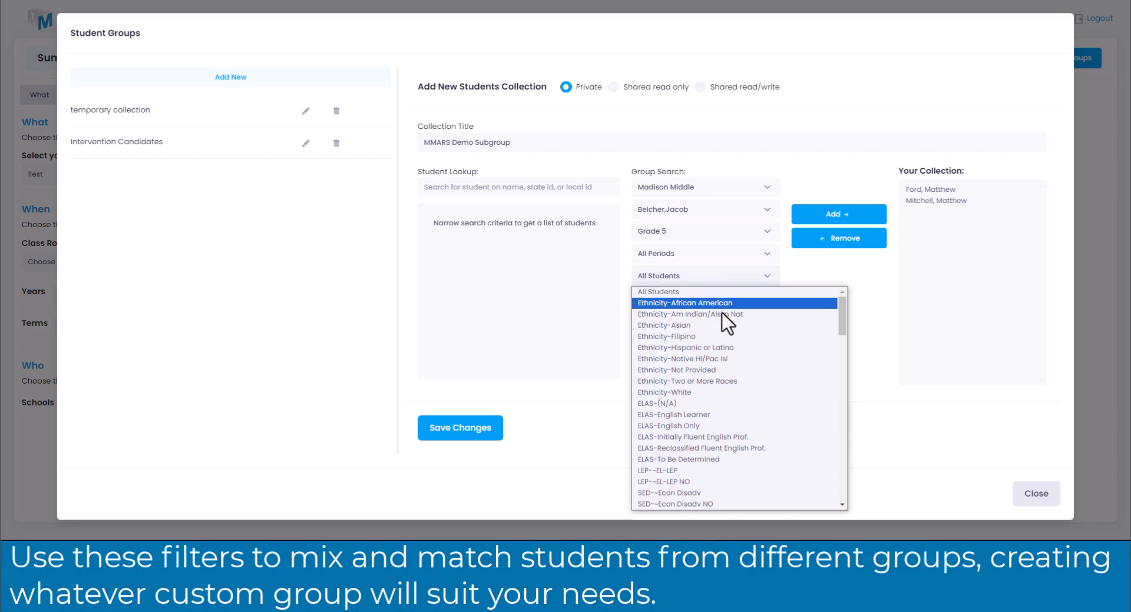
pyautogui.moveTo(843, 324)
pyautogui.mouseDown()
pyautogui.moveTo(840, 428)
pyautogui.moveTo(841, 311)
pyautogui.mouseUp()
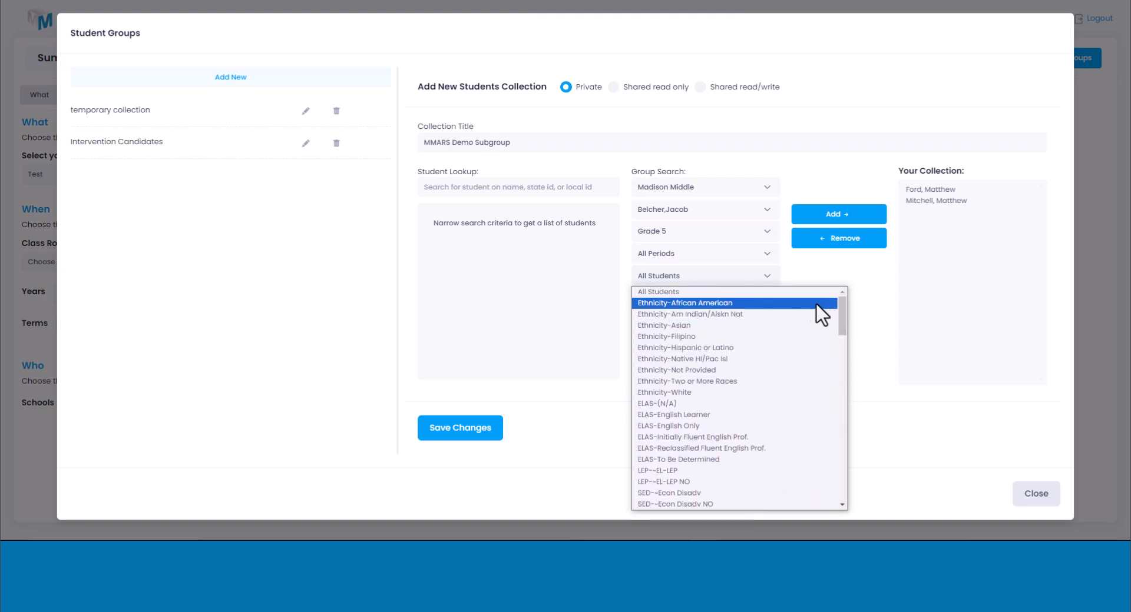
pyautogui.click(743, 291)
pyautogui.moveTo(716, 294); pyautogui.dragTo(696, 356)
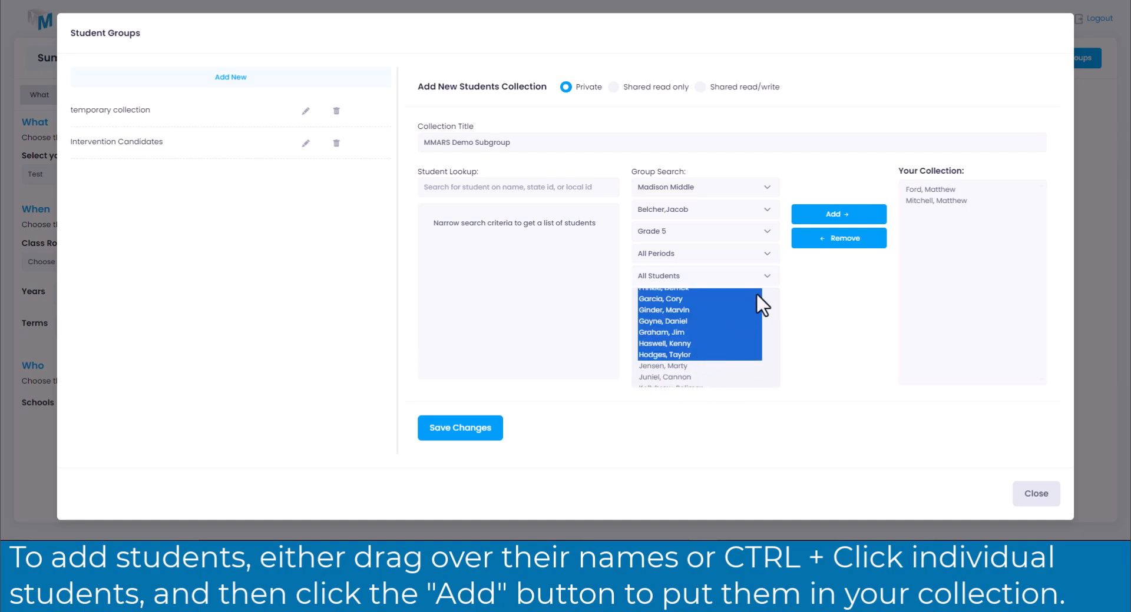
pyautogui.click(838, 219)
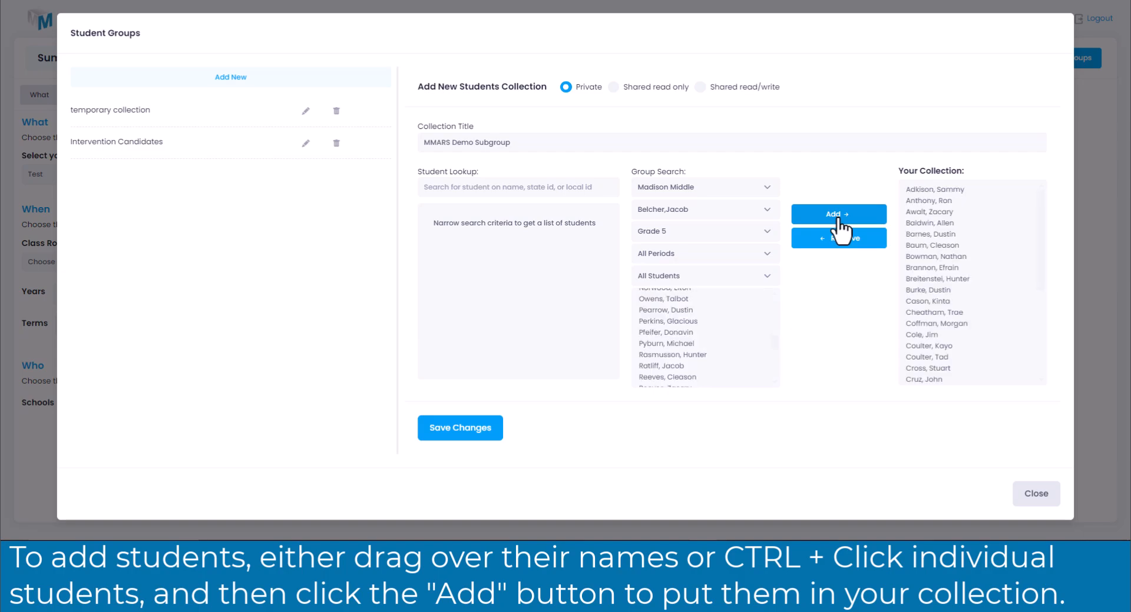
# - Remove four students from the collection and save the group, closing the student groups window
pyautogui.scroll(-1, 946, 254)
pyautogui.click(946, 253)
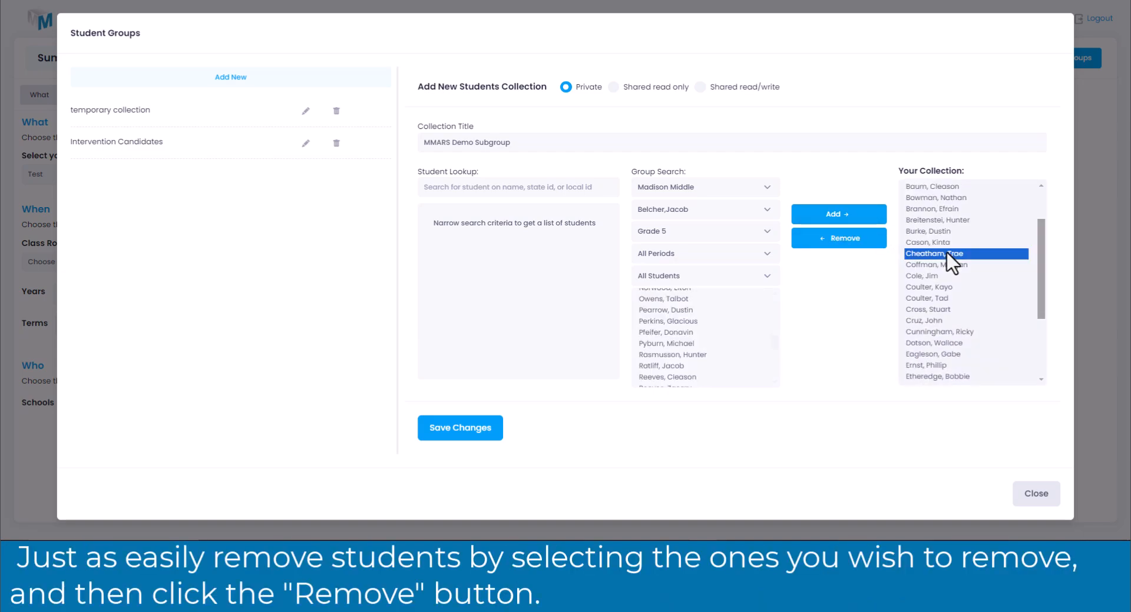
pyautogui.keyDown('ctrl'); pyautogui.click(943, 265); pyautogui.keyUp('ctrl')
pyautogui.keyDown('ctrl'); pyautogui.click(942, 275); pyautogui.keyUp('ctrl')
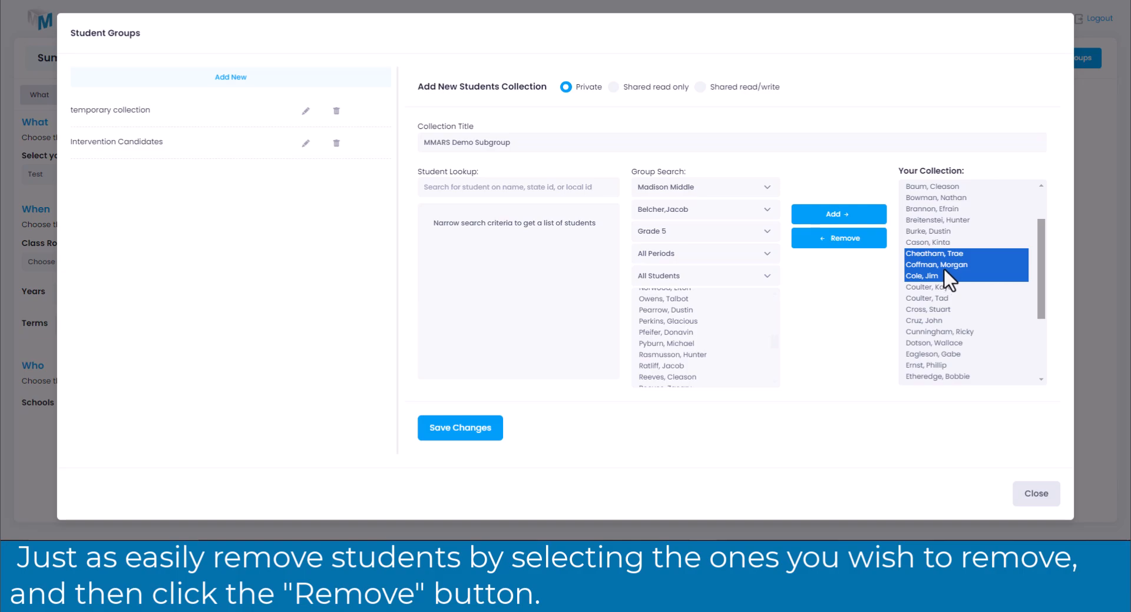
pyautogui.keyDown('ctrl'); pyautogui.click(949, 223); pyautogui.keyUp('ctrl')
pyautogui.click(846, 238)
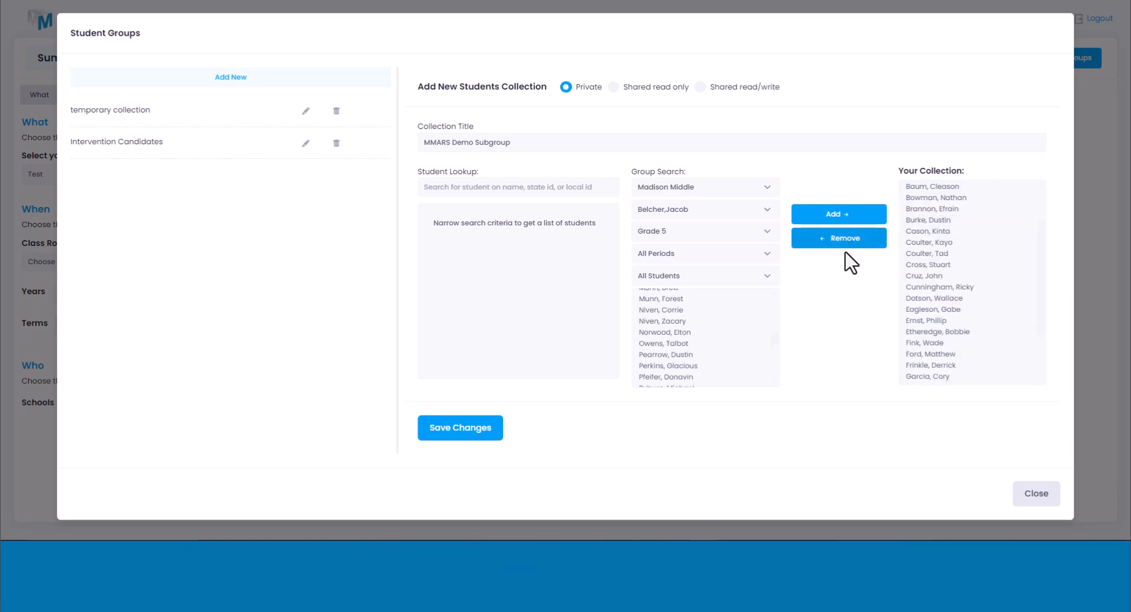
pyautogui.click(497, 438)
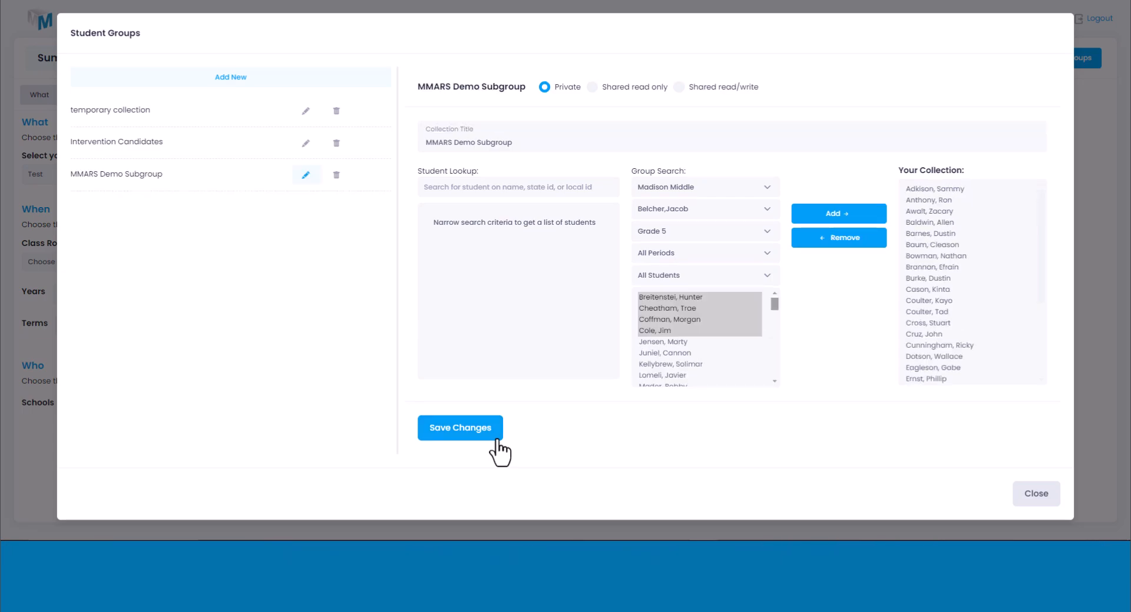
pyautogui.click(1025, 504)
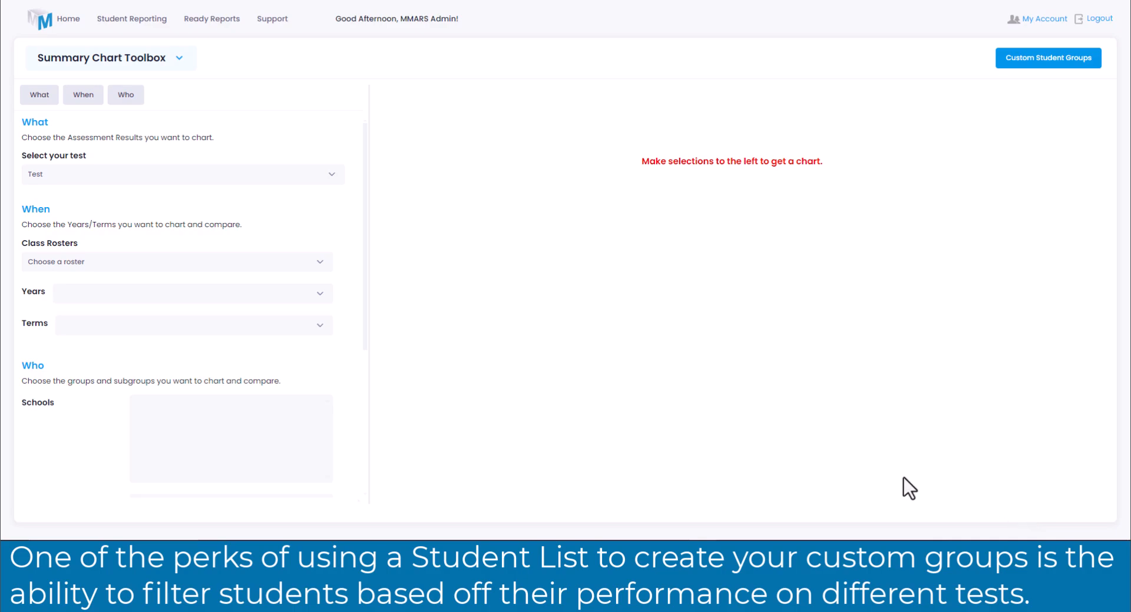
# - Switch to the Pupil Listing Toolbox and limit the reported students to Madison Middle
pyautogui.click(187, 69)
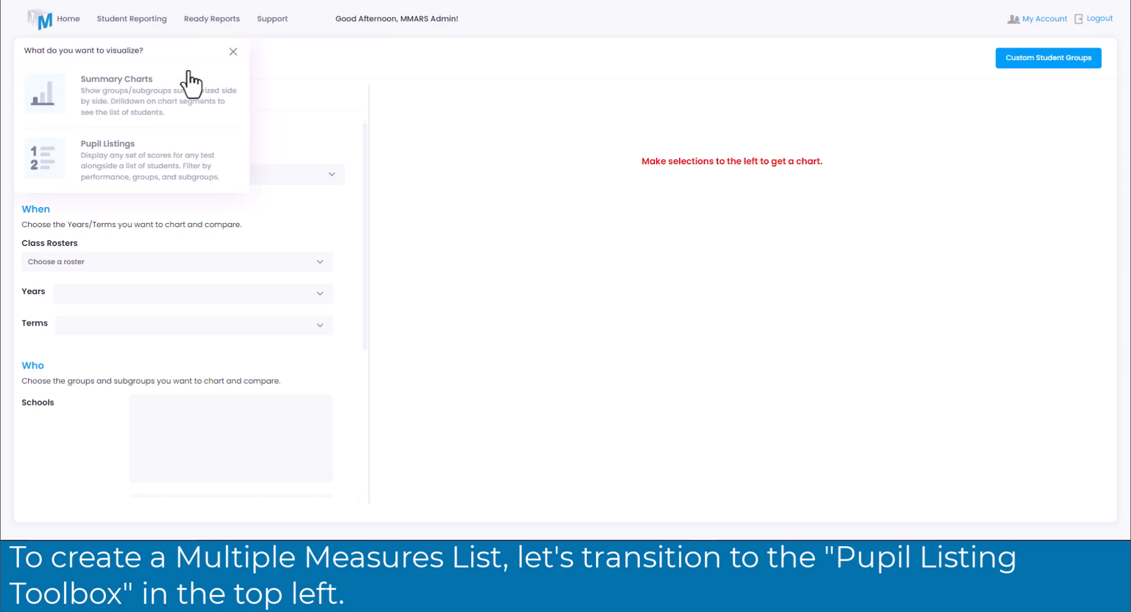
pyautogui.click(177, 159)
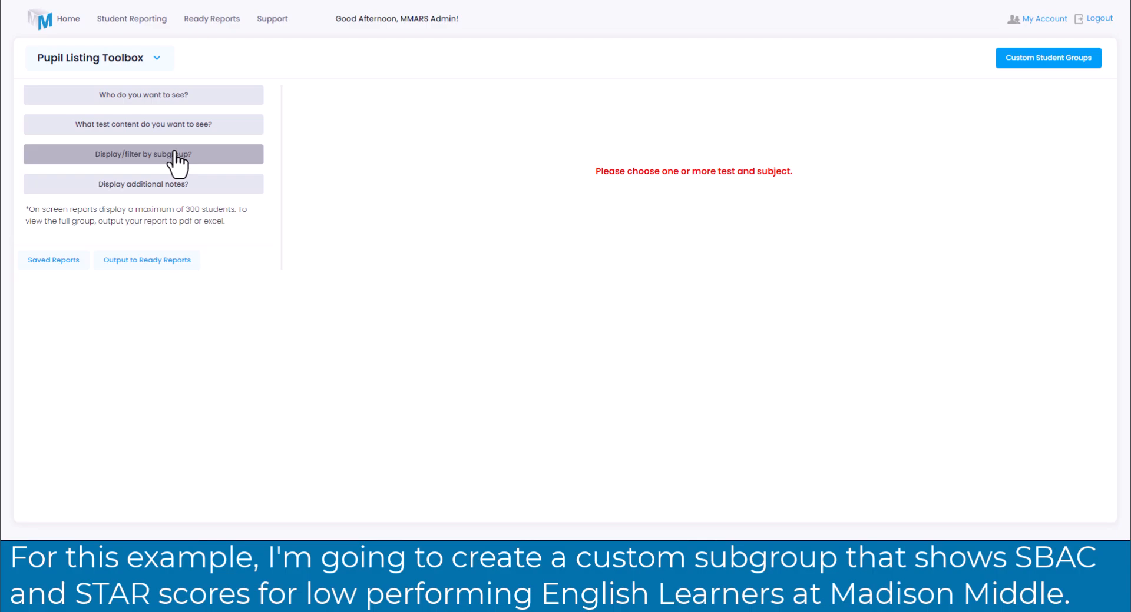
pyautogui.click(256, 96)
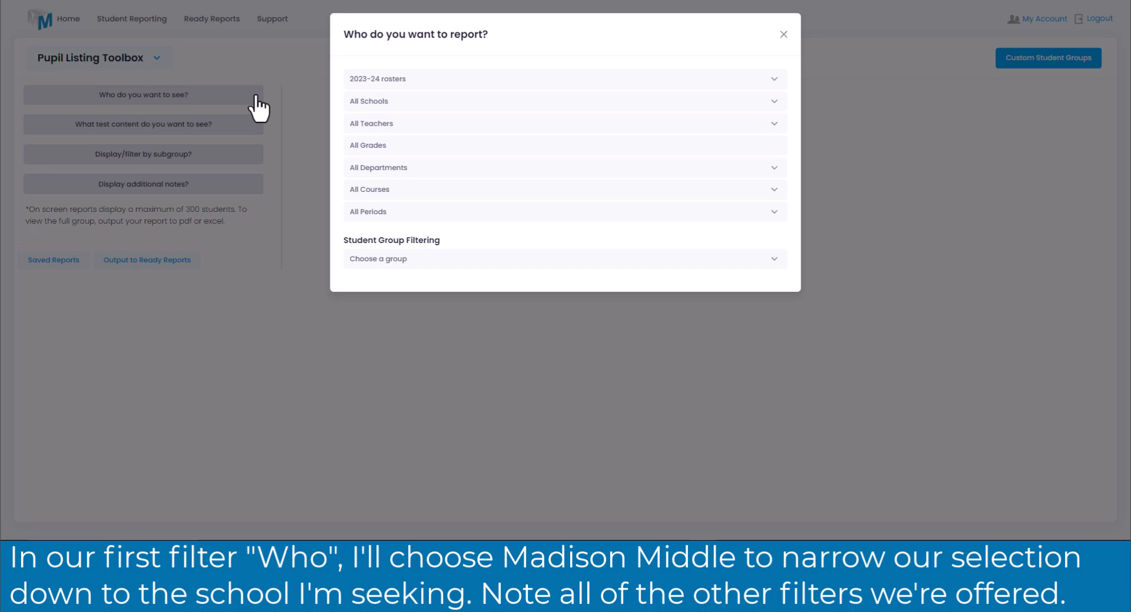
pyautogui.click(412, 104)
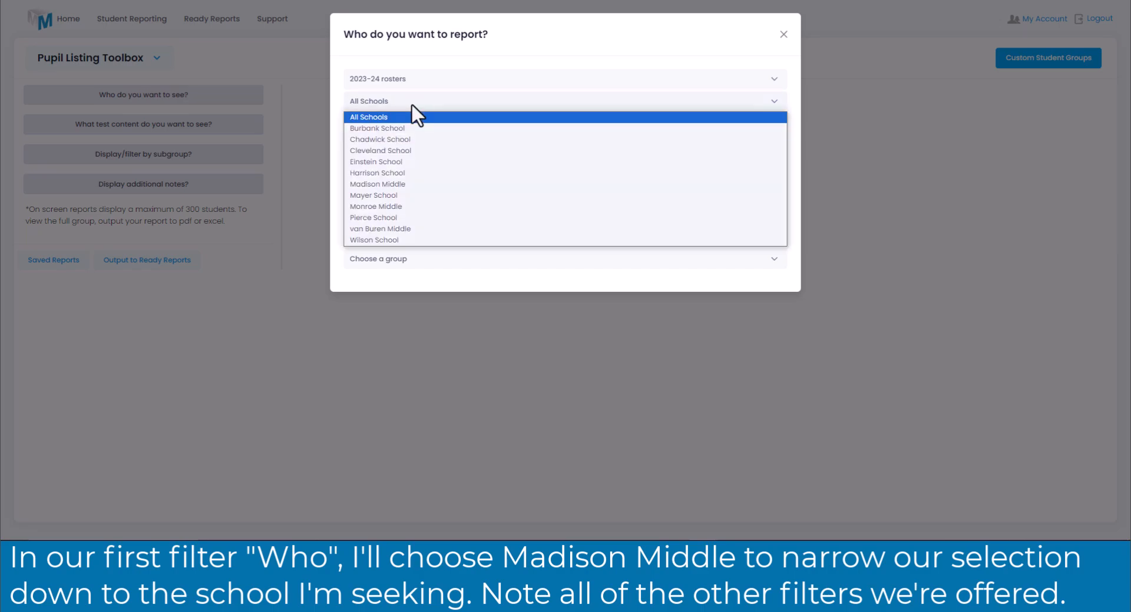
pyautogui.click(415, 183)
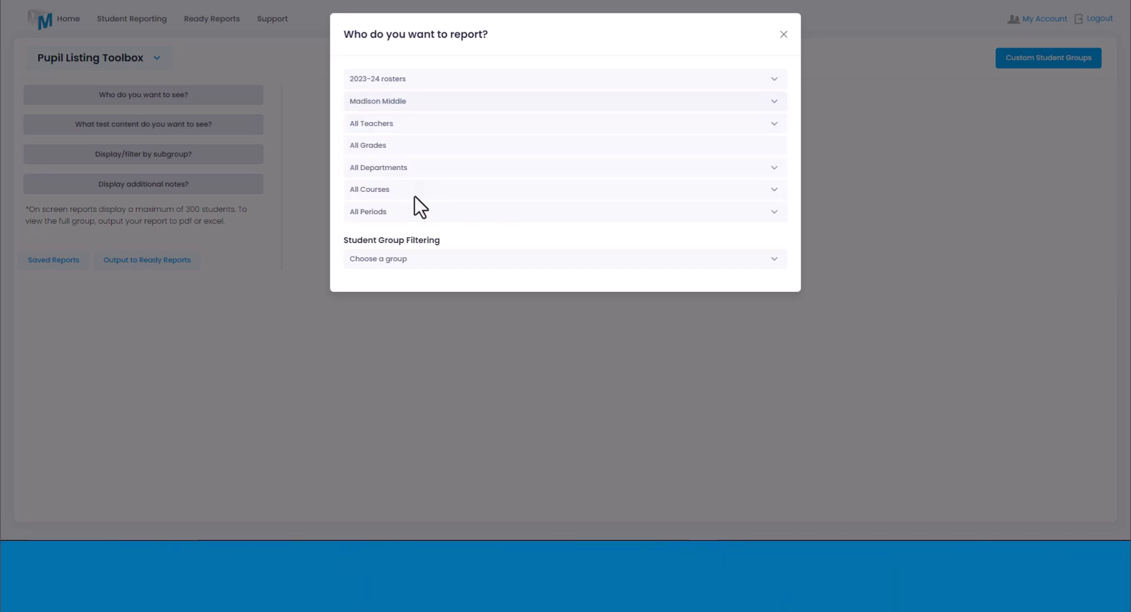
pyautogui.click(414, 301)
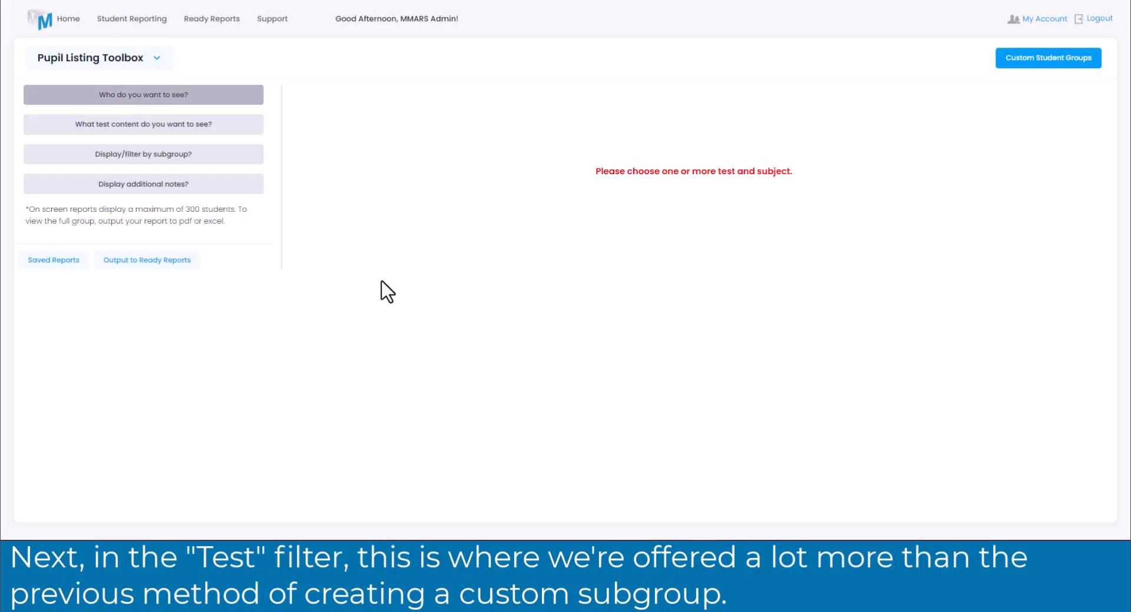
# - Set the listing's test content to Smarter Balanced and STAR 360 (Renaissance) for English-Language Arts and Mathematics
pyautogui.click(230, 129)
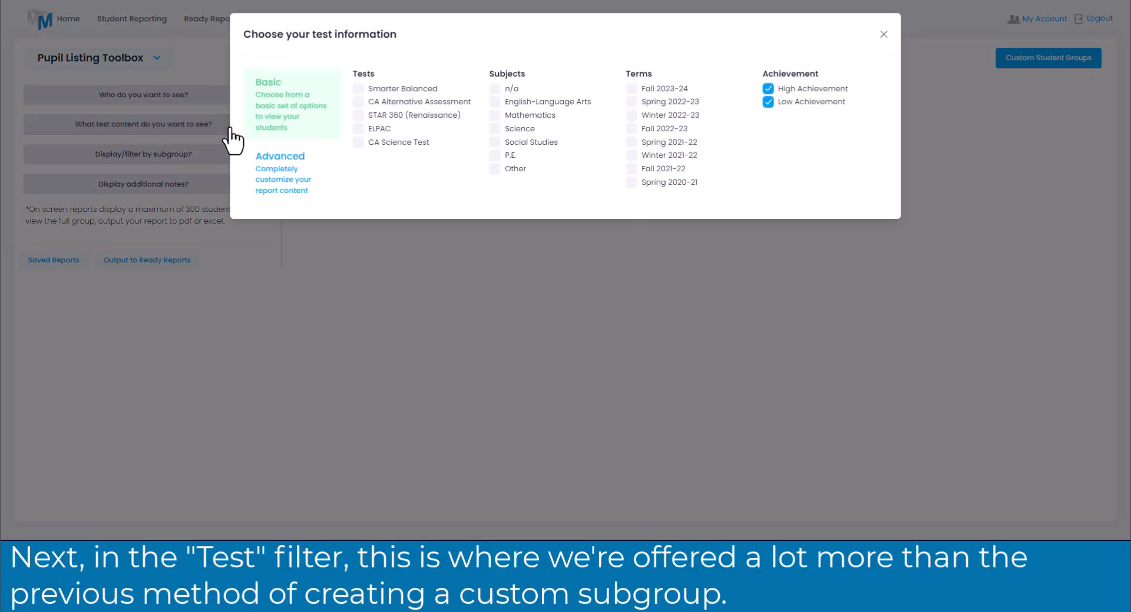
pyautogui.click(358, 89)
pyautogui.click(358, 115)
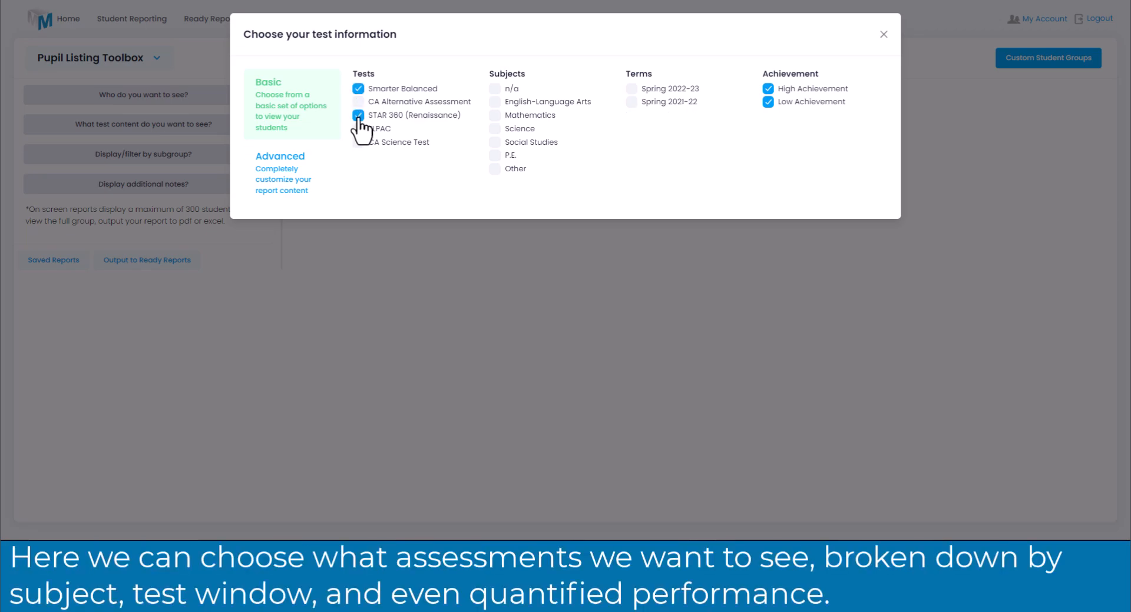
pyautogui.click(493, 103)
pyautogui.click(494, 115)
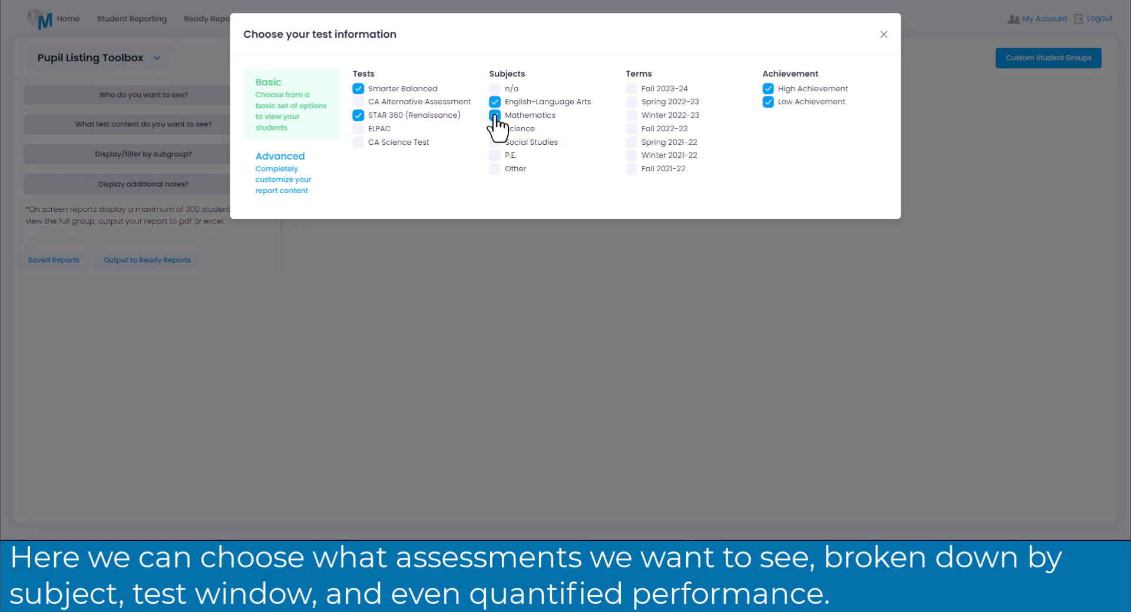
# - Limit the test results to the Spring 2022-23 term and Low Achievement only, and apply the test selection
pyautogui.click(630, 103)
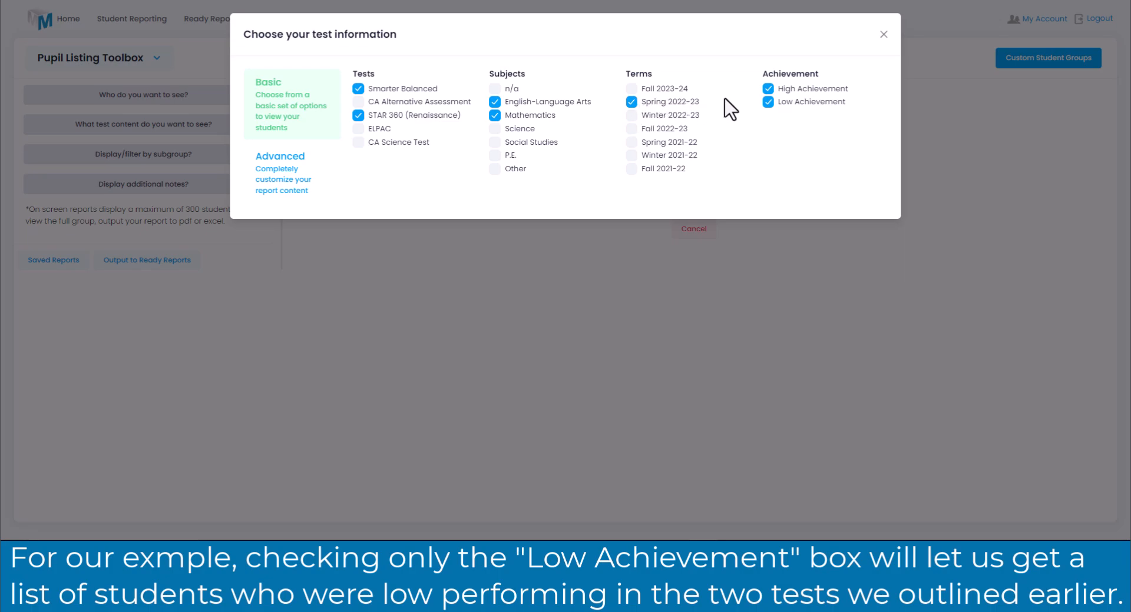
pyautogui.click(768, 92)
pyautogui.click(783, 244)
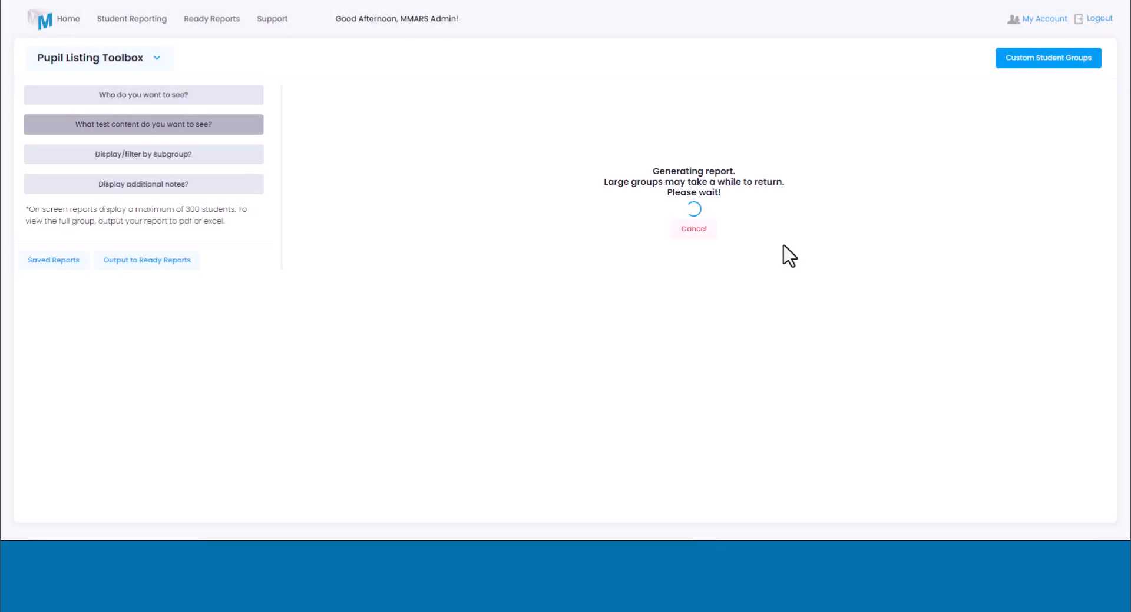
# - Filter the listing by the English Learner (LEP) subgroup, keeping only EL-LEP students, and generate the report
pyautogui.click(254, 155)
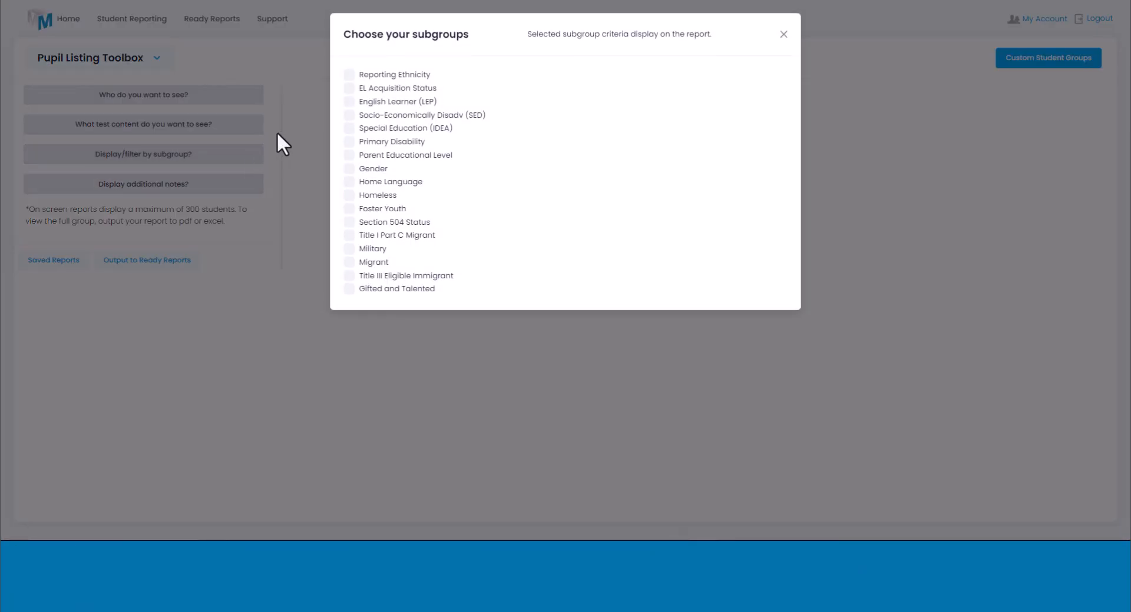
pyautogui.click(348, 102)
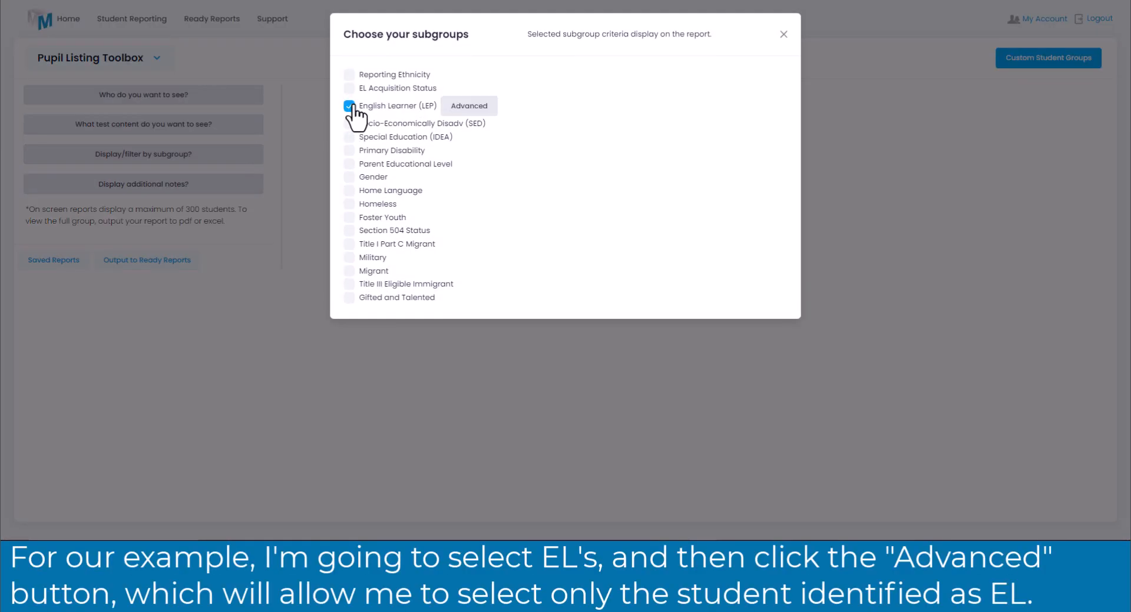
pyautogui.click(468, 109)
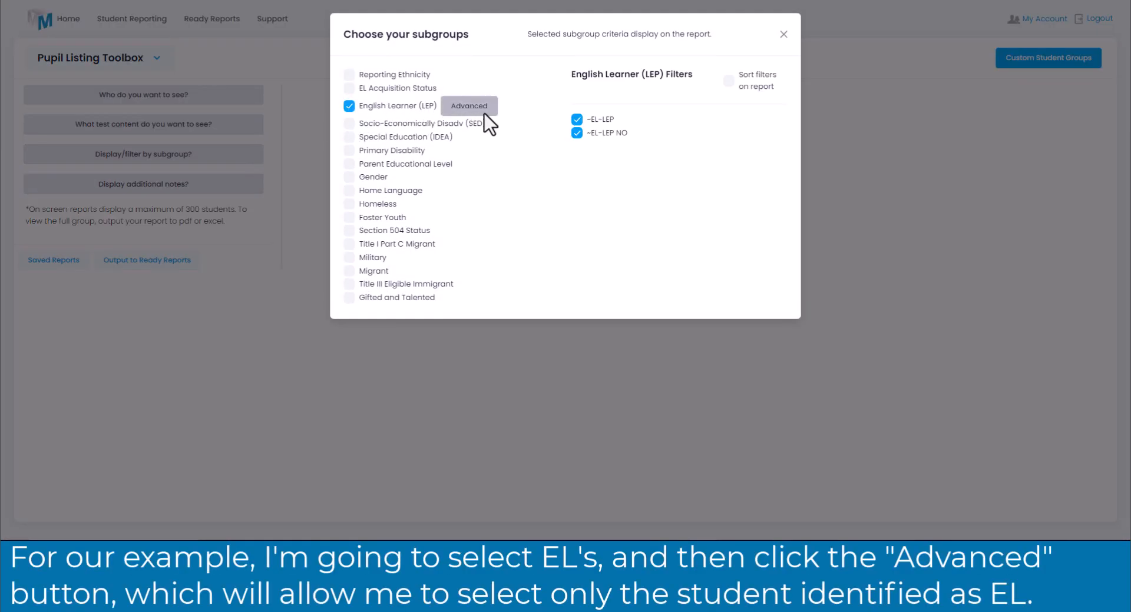
pyautogui.click(577, 133)
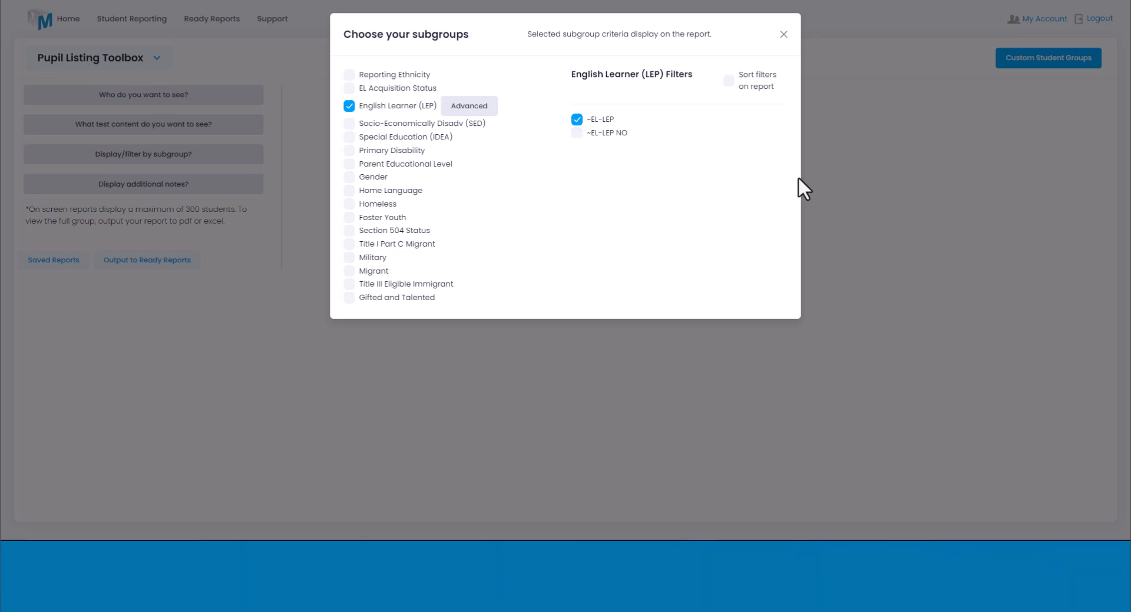
pyautogui.click(835, 185)
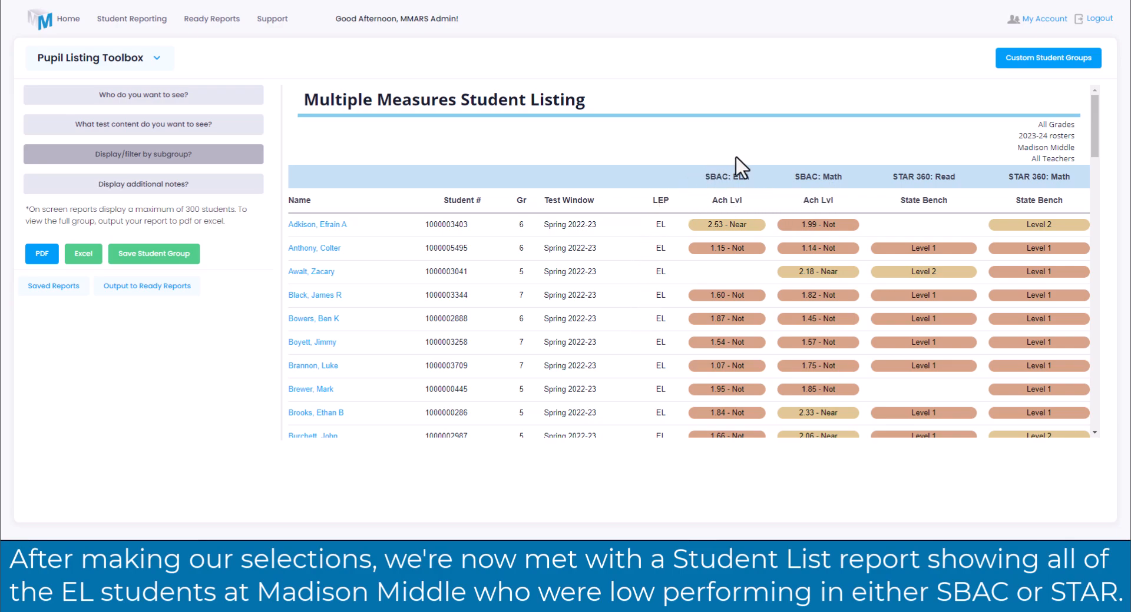
# - Save the listed students as a new student group named "Madison Middle Low Performing EL's"
pyautogui.moveTo(1094, 155)
pyautogui.mouseDown()
pyautogui.moveTo(1107, 193)
pyautogui.moveTo(1104, 274)
pyautogui.moveTo(1102, 157)
pyautogui.mouseUp()
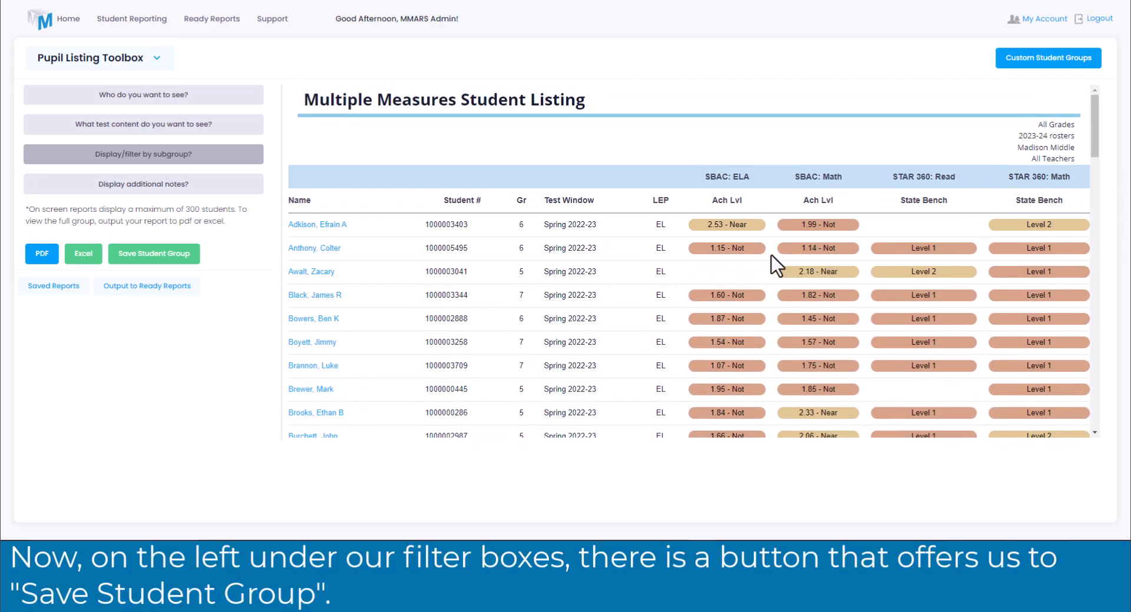
pyautogui.click(194, 258)
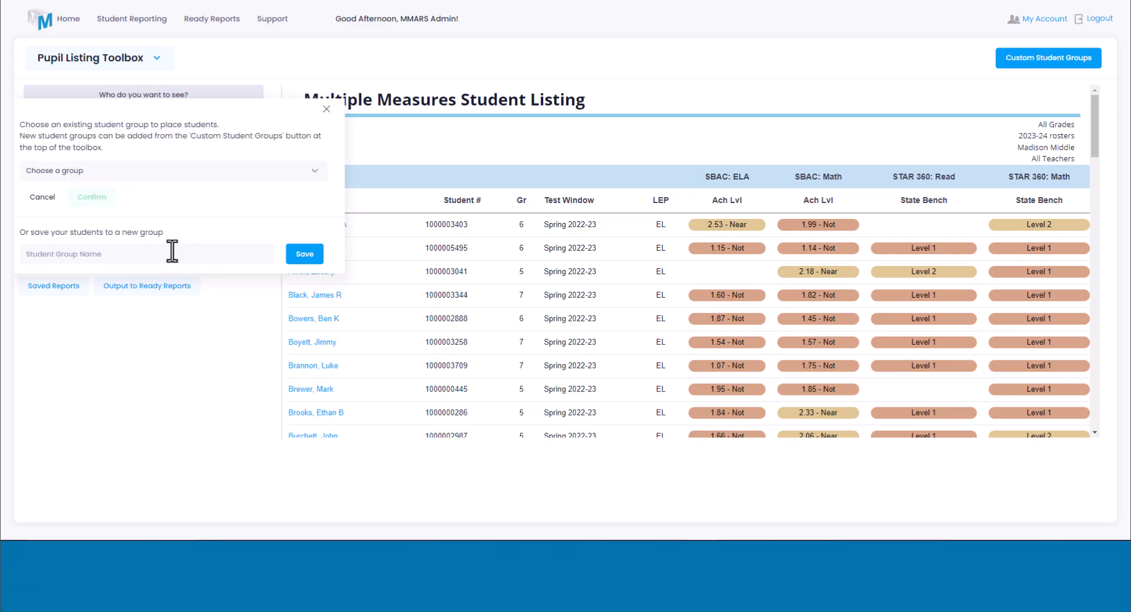
pyautogui.click(175, 173)
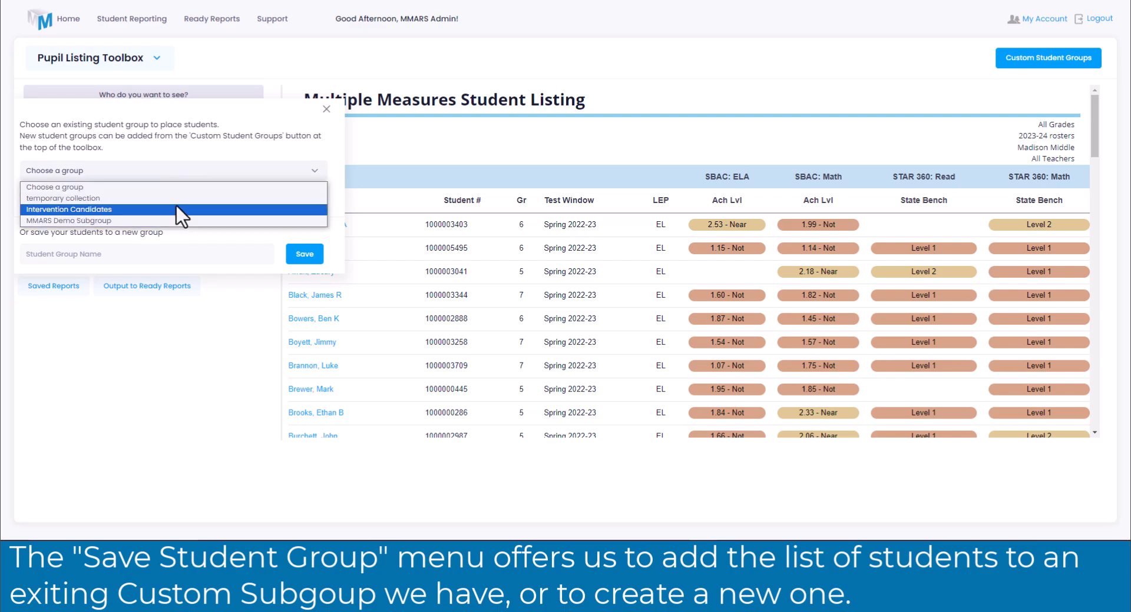
pyautogui.click(178, 186)
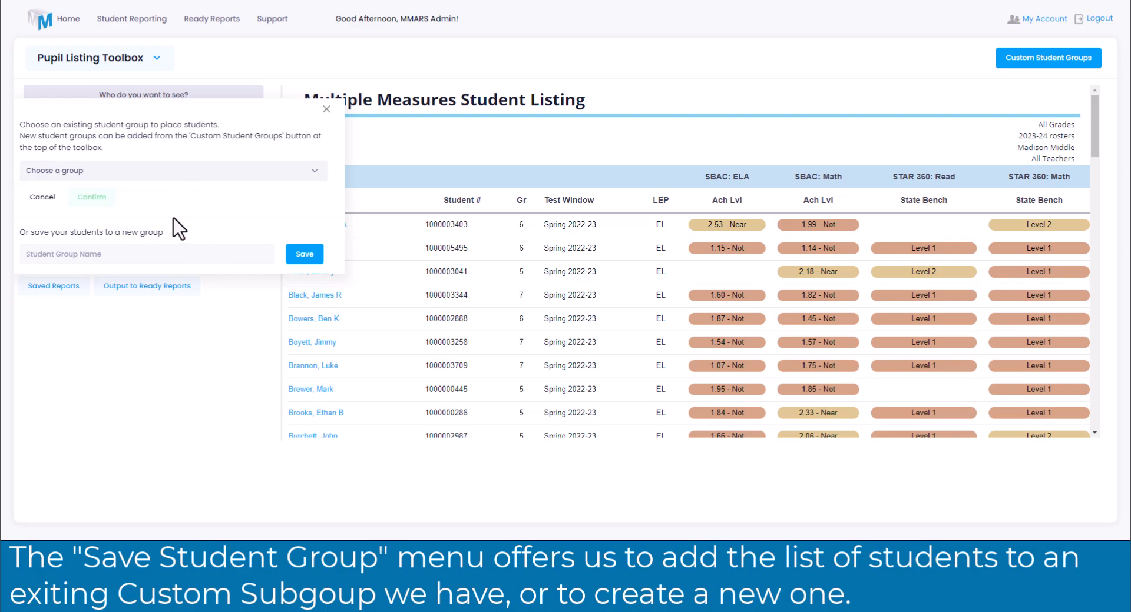
pyautogui.write("Modison Middle Low Performing EL's")
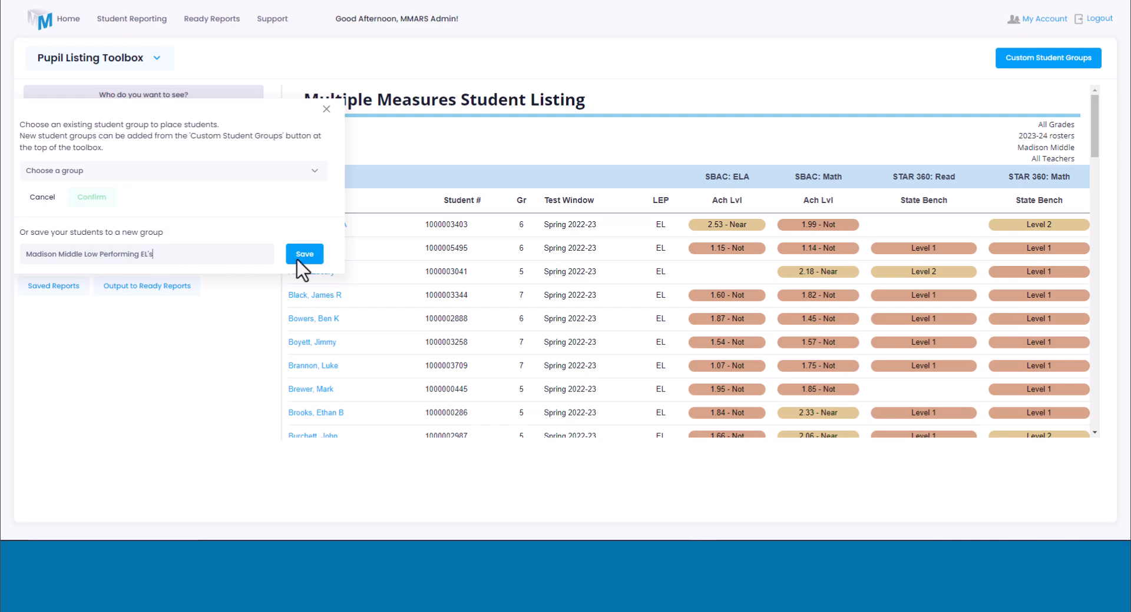
pyautogui.click(319, 264)
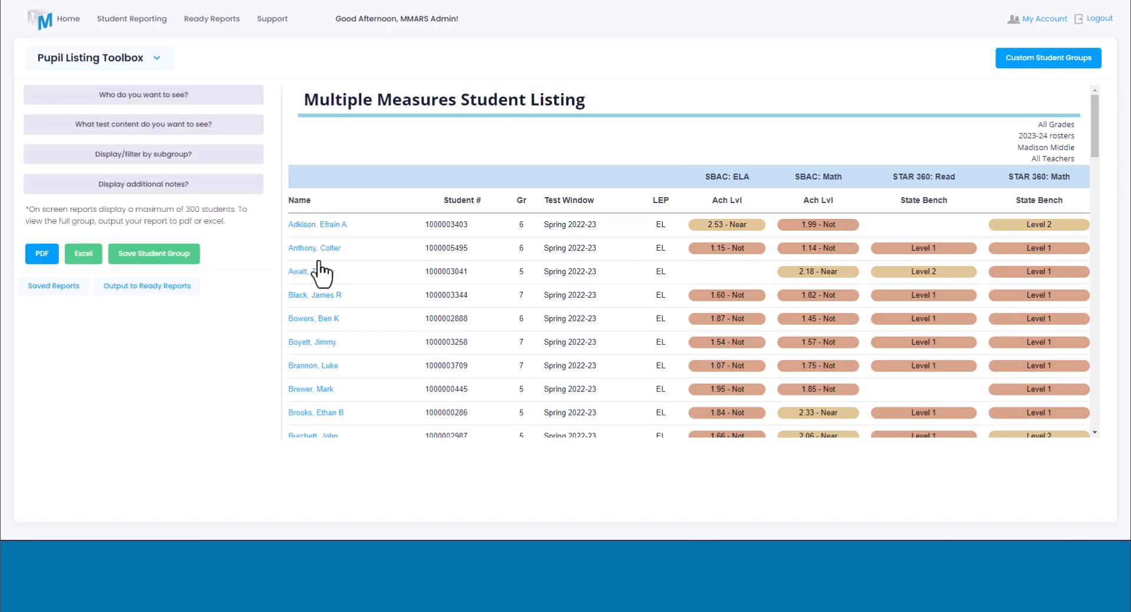
# - Open the Madison Middle Low Performing EL's group in Custom Student Groups, review the students in its collection, and close the window
pyautogui.click(1020, 76)
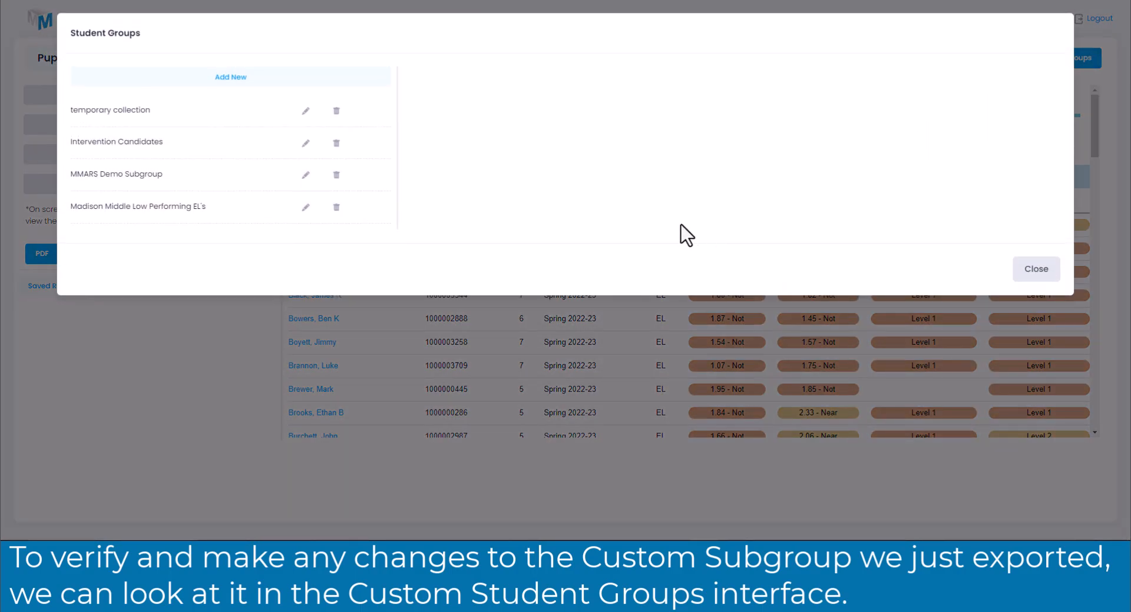
pyautogui.click(305, 208)
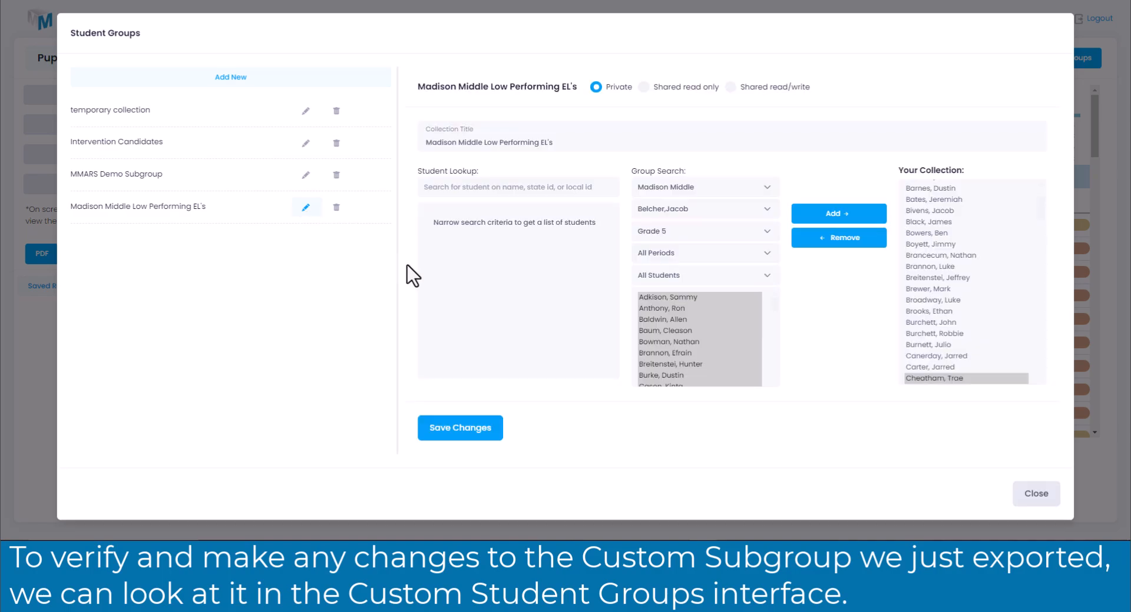
pyautogui.moveTo(1037, 217)
pyautogui.mouseDown()
pyautogui.moveTo(1045, 352)
pyautogui.moveTo(1040, 203)
pyautogui.mouseUp()
pyautogui.moveTo(949, 222); pyautogui.dragTo(944, 330)
pyautogui.click(943, 332)
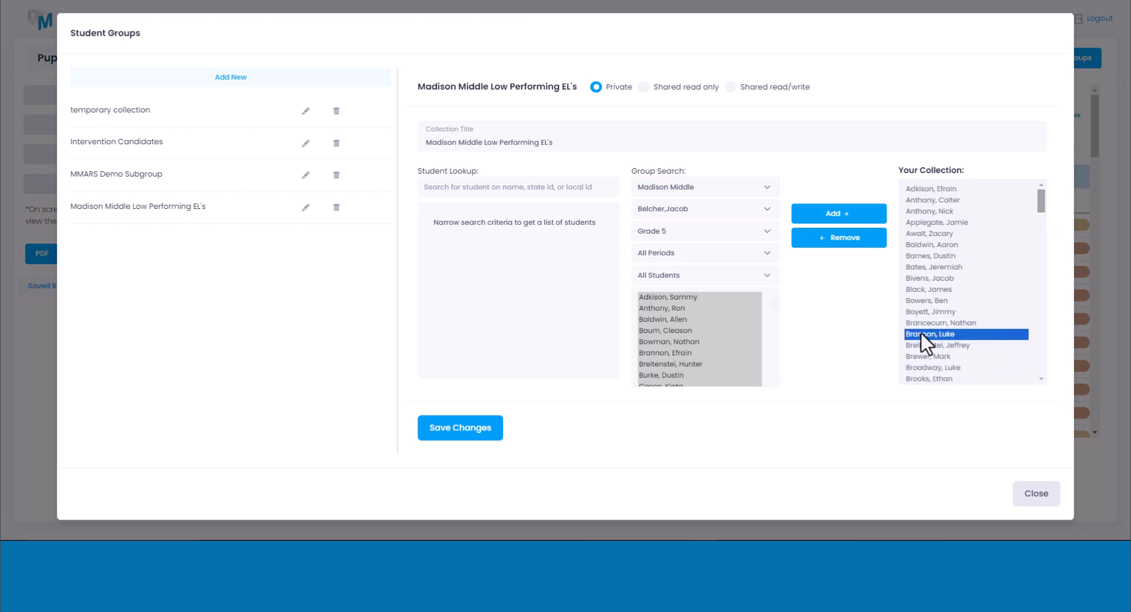
pyautogui.click(1028, 504)
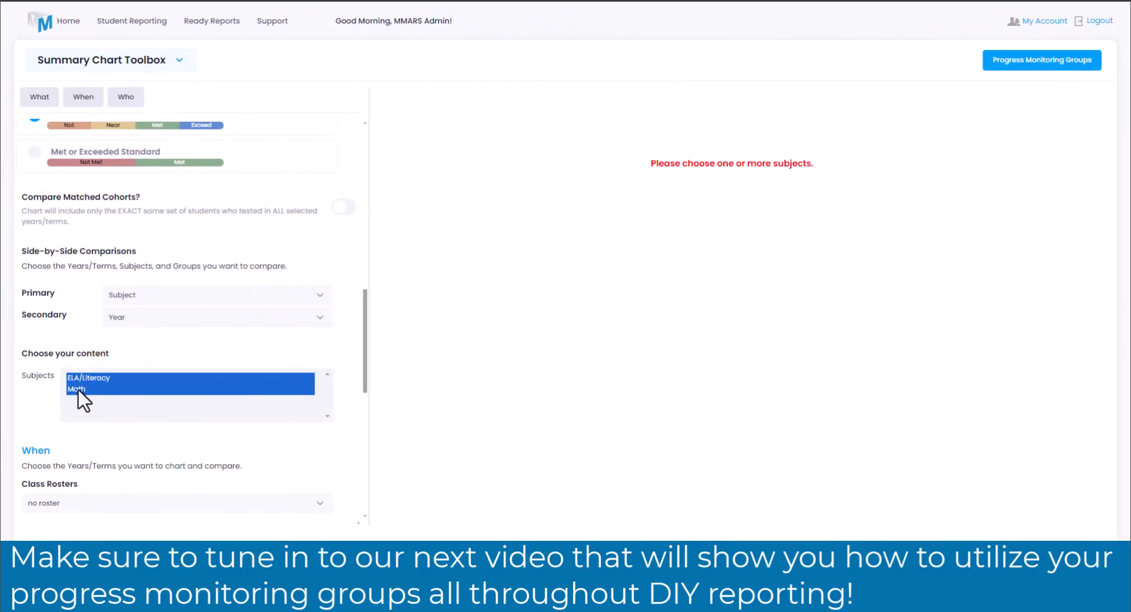
# - In the Summary Chart Toolbox, chart ELA/Literacy and Math for years 19, 22 and 23, and open the custom student group choices
pyautogui.moveTo(83, 396); pyautogui.dragTo(83, 392)
pyautogui.moveTo(367, 340); pyautogui.dragTo(360, 395)
pyautogui.moveTo(73, 333); pyautogui.dragTo(123, 356)
pyautogui.moveTo(359, 363); pyautogui.dragTo(355, 451)
pyautogui.click(124, 499)
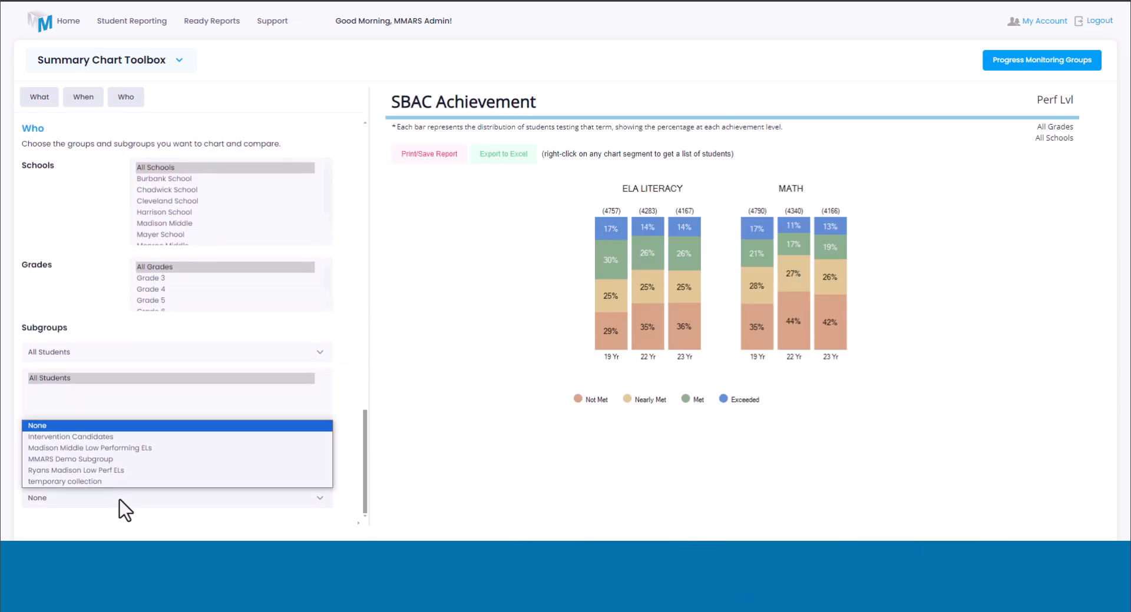